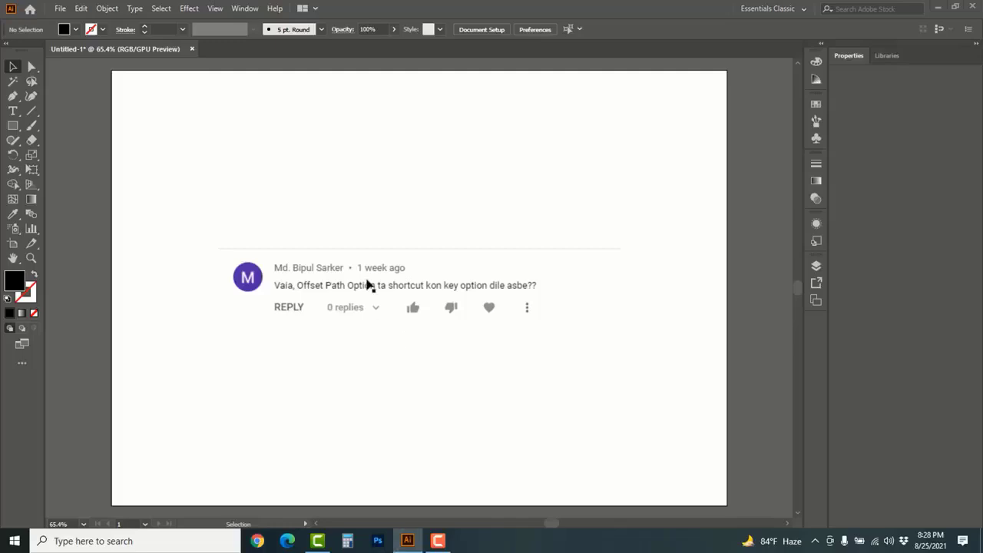
{"action": "left_click_drag", "start_coordinate": [366, 218], "coordinate": [416, 331]}
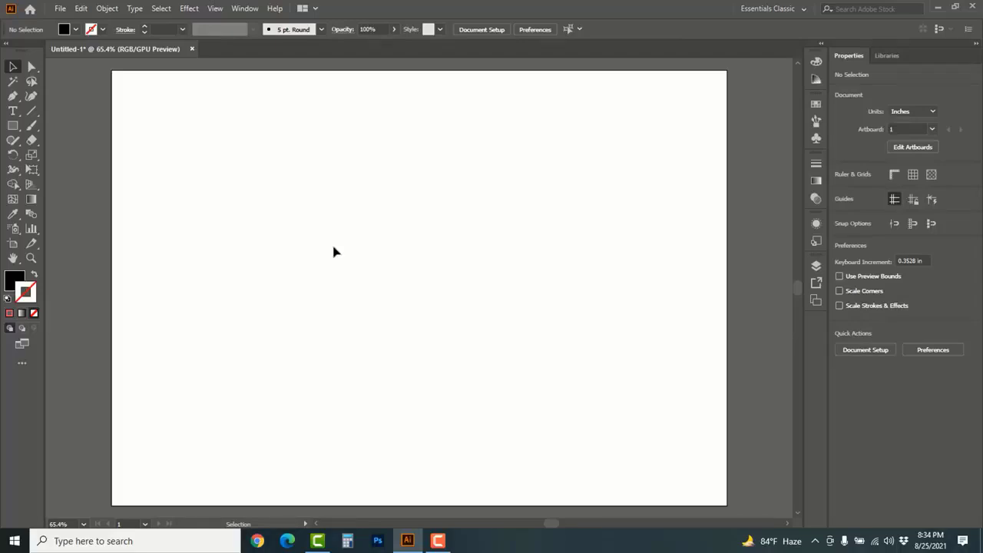
Draw a rectangle about 4.33 in wide and 3.41 in high on the blank artboard with the Rectangle Tool
{"action": "left_click", "coordinate": [12, 127]}
{"action": "left_click", "coordinate": [12, 129]}
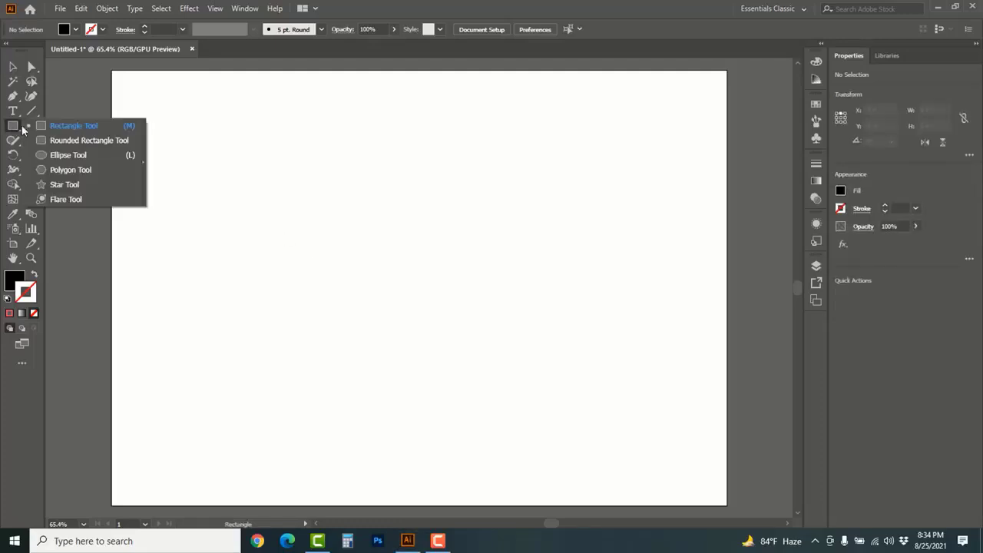
{"action": "left_click", "coordinate": [92, 130]}
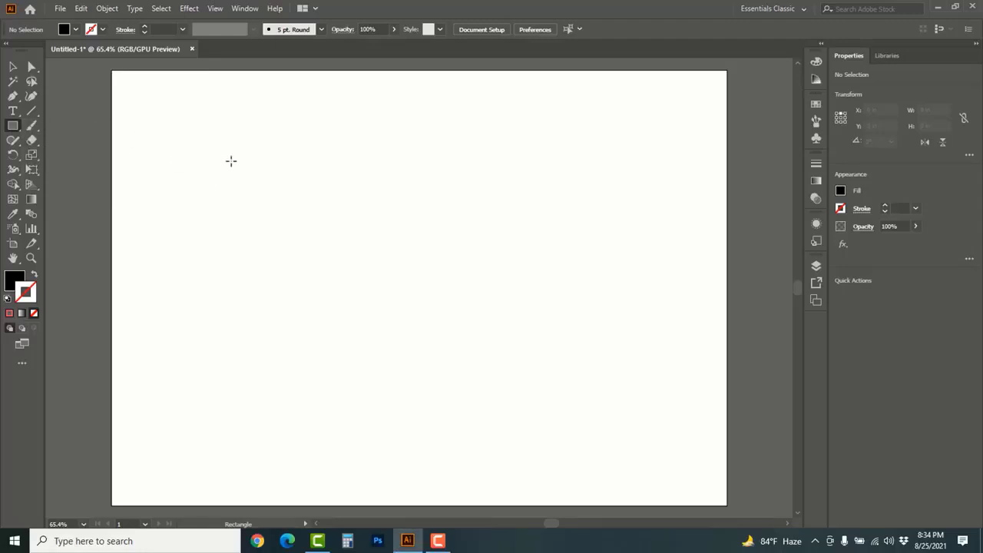
{"action": "left_click_drag", "start_coordinate": [231, 161], "coordinate": [460, 340]}
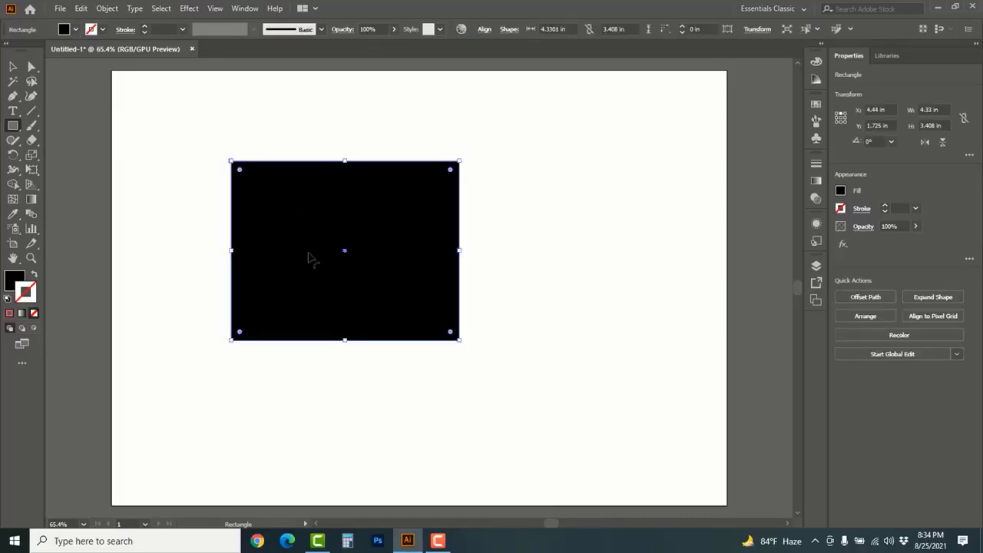
Remove the rectangle's black fill and give it a CMYK Red stroke
{"action": "left_click", "coordinate": [75, 29]}
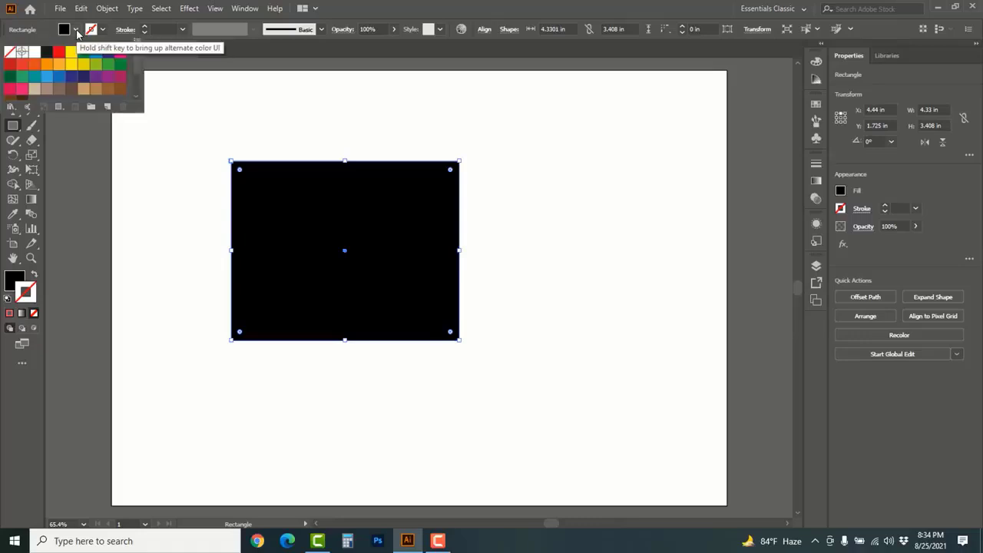
{"action": "left_click", "coordinate": [9, 52]}
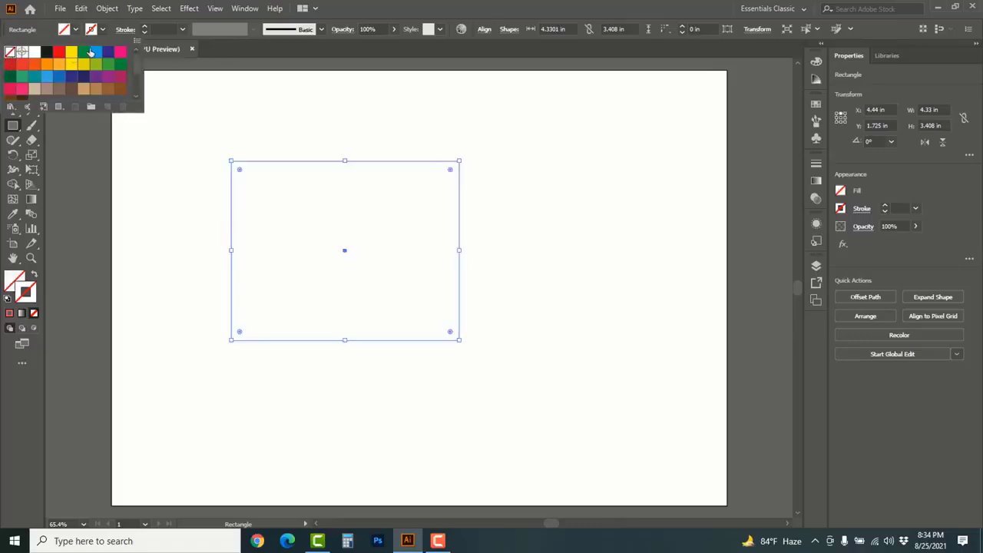
{"action": "left_click", "coordinate": [104, 31]}
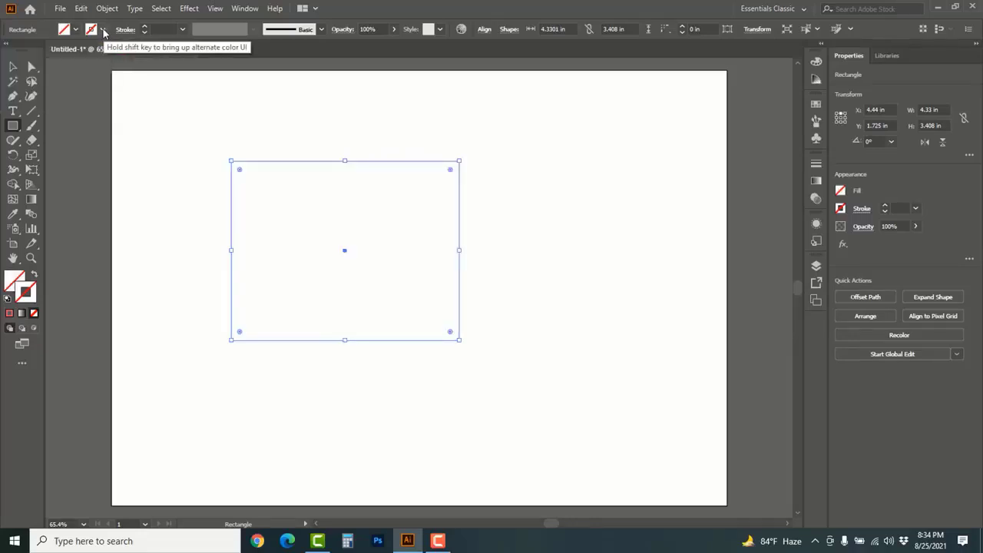
{"action": "left_click", "coordinate": [104, 31]}
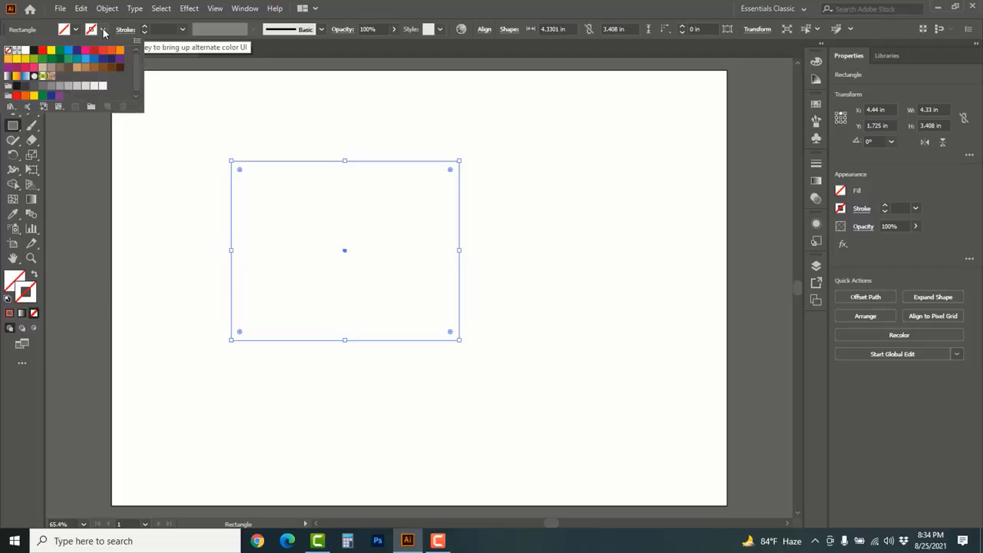
{"action": "left_click", "coordinate": [43, 52]}
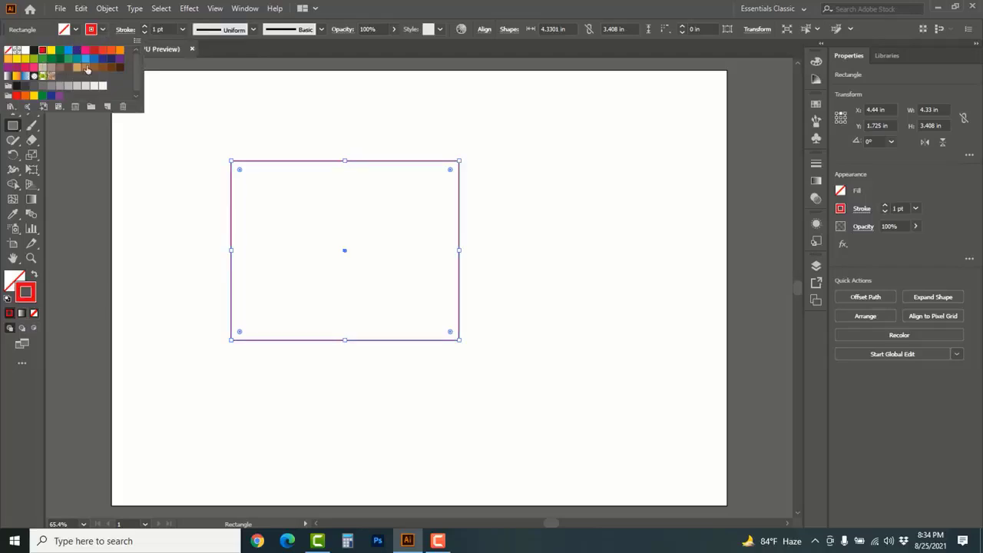
Increase the rectangle's stroke weight to 8 pt
{"action": "left_click", "coordinate": [145, 28]}
{"action": "left_click", "coordinate": [145, 29]}
{"action": "left_click", "coordinate": [145, 28]}
{"action": "left_click", "coordinate": [145, 28]}
{"action": "left_click", "coordinate": [146, 29]}
{"action": "left_click", "coordinate": [145, 29]}
{"action": "left_click", "coordinate": [145, 28]}
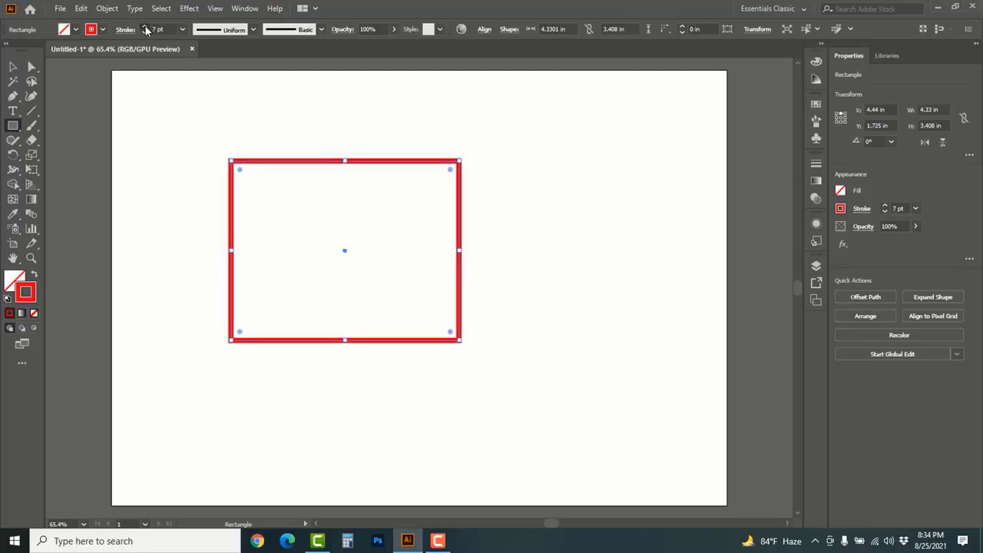
{"action": "left_click", "coordinate": [145, 29]}
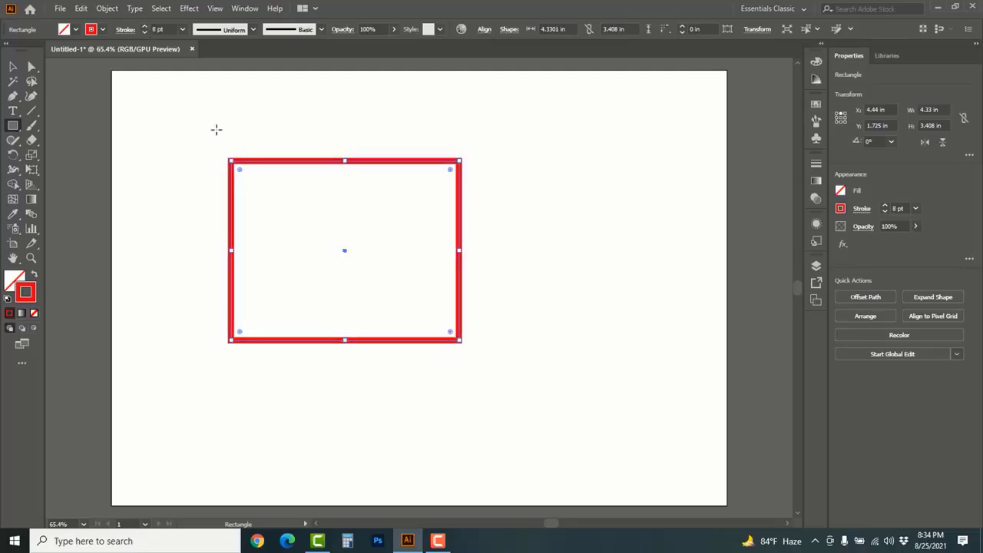
Start Offset Path on the rectangle with an offset of 1 in and turn on the preview
{"action": "left_click", "coordinate": [107, 8]}
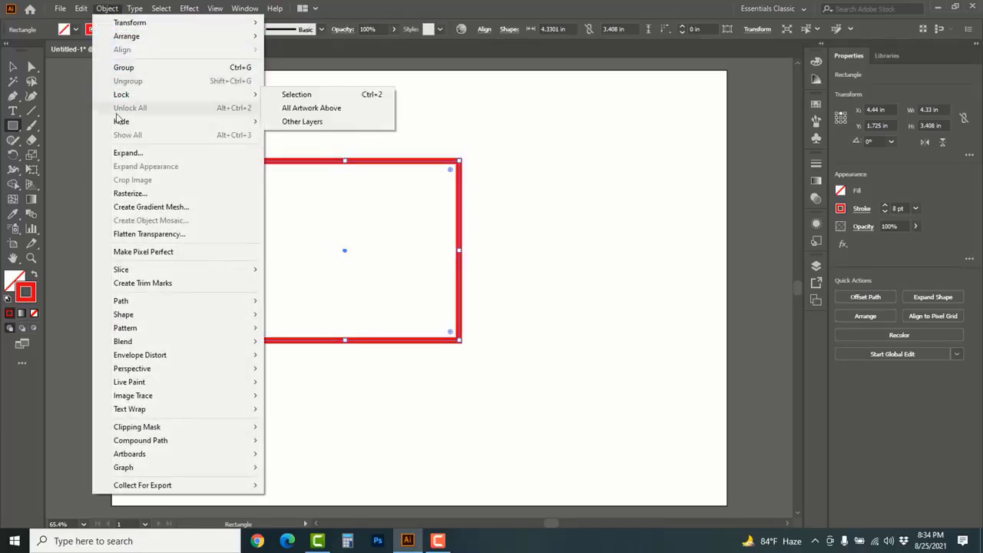
{"action": "mouse_move", "coordinate": [126, 303]}
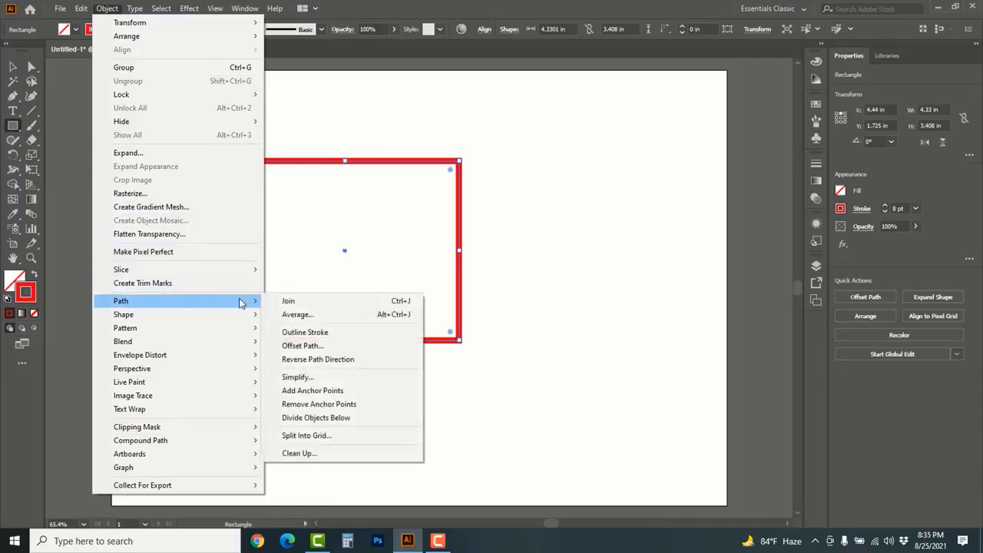
{"action": "left_click", "coordinate": [316, 345]}
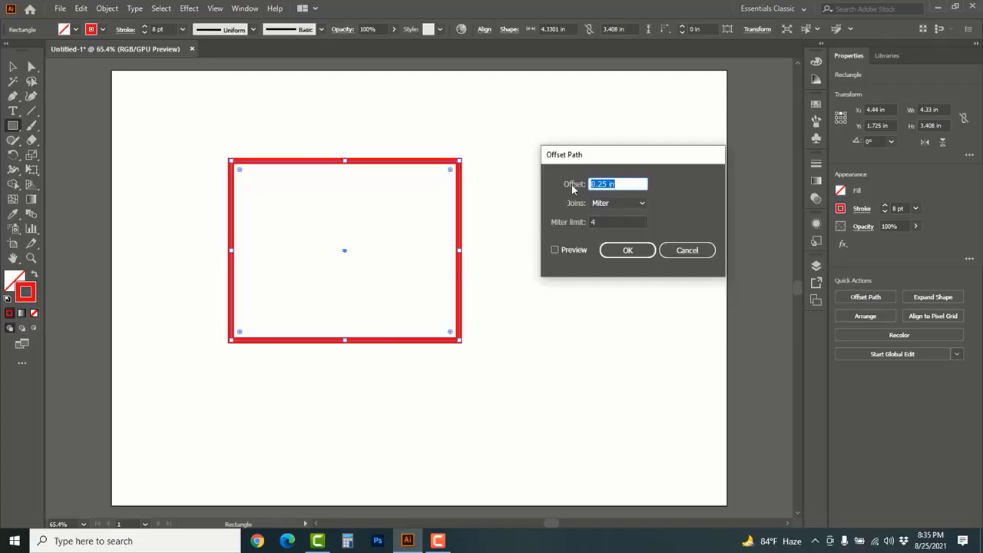
{"action": "type", "text": "1"}
{"action": "left_click", "coordinate": [554, 251]}
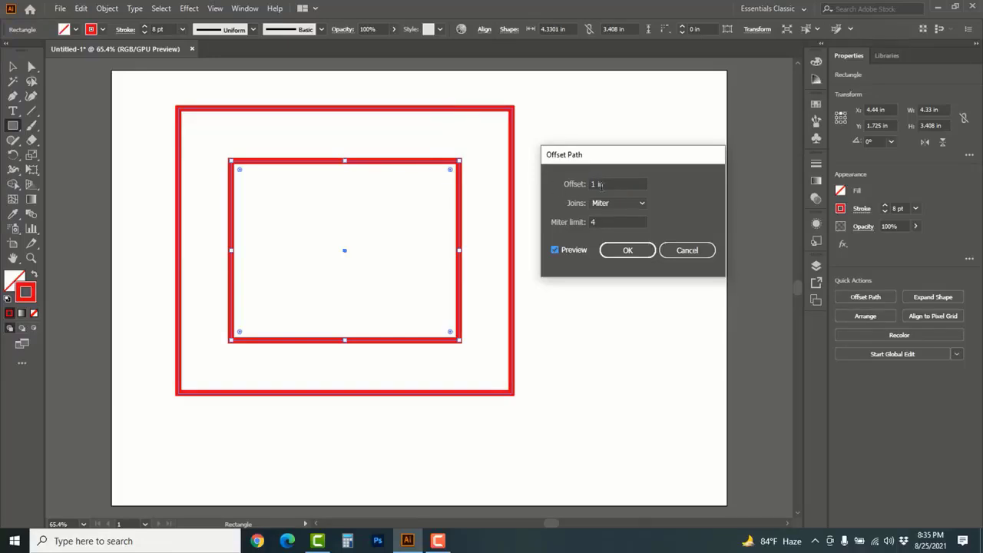
Change the path offset to 1.5 in and refresh the preview
{"action": "left_click", "coordinate": [607, 184]}
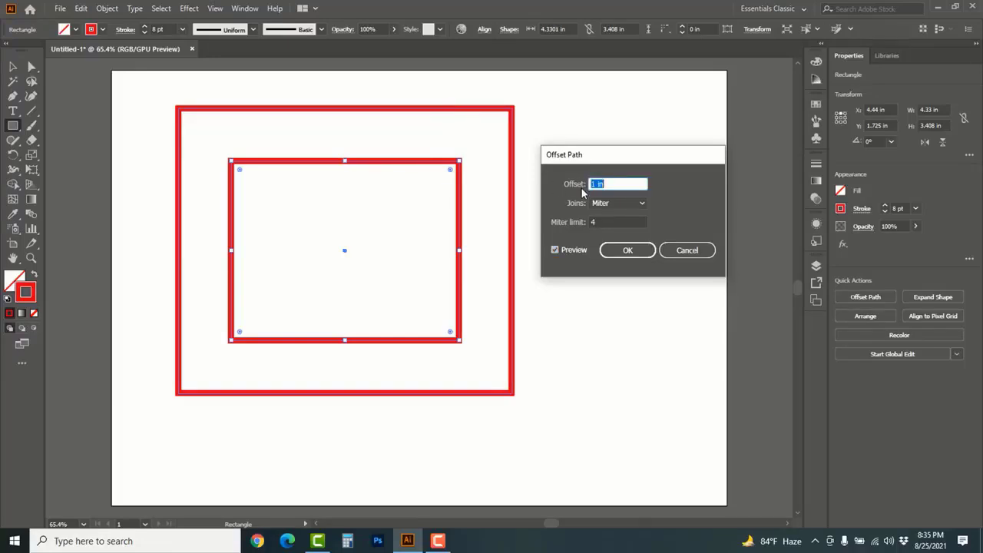
{"action": "type", "text": "1"}
{"action": "left_click", "coordinate": [555, 249]}
{"action": "left_click", "coordinate": [554, 250]}
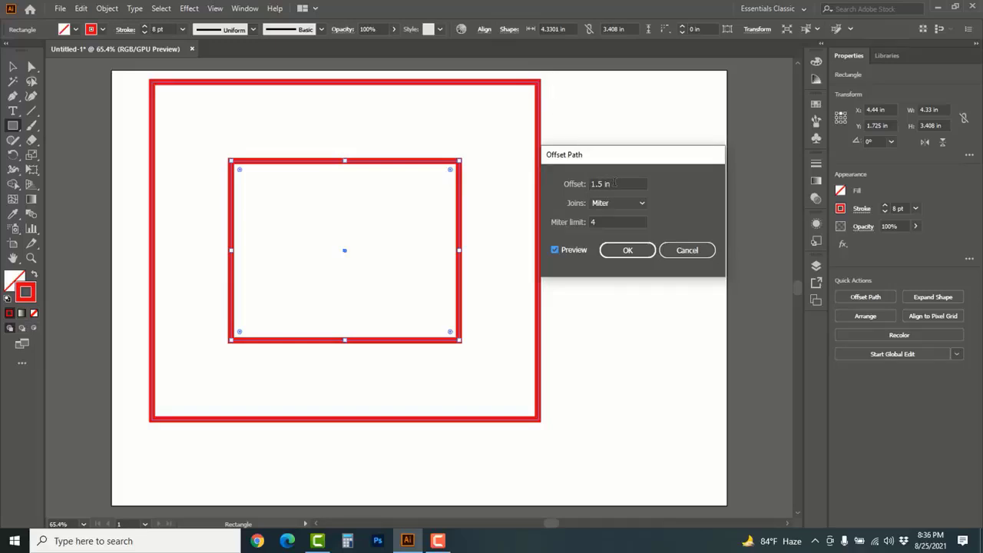
Set the path offset to -0.5 in, refresh the preview and create the inner rectangle
{"action": "left_click_drag", "start_coordinate": [614, 183], "coordinate": [582, 184]}
{"action": "type", "text": "-"}
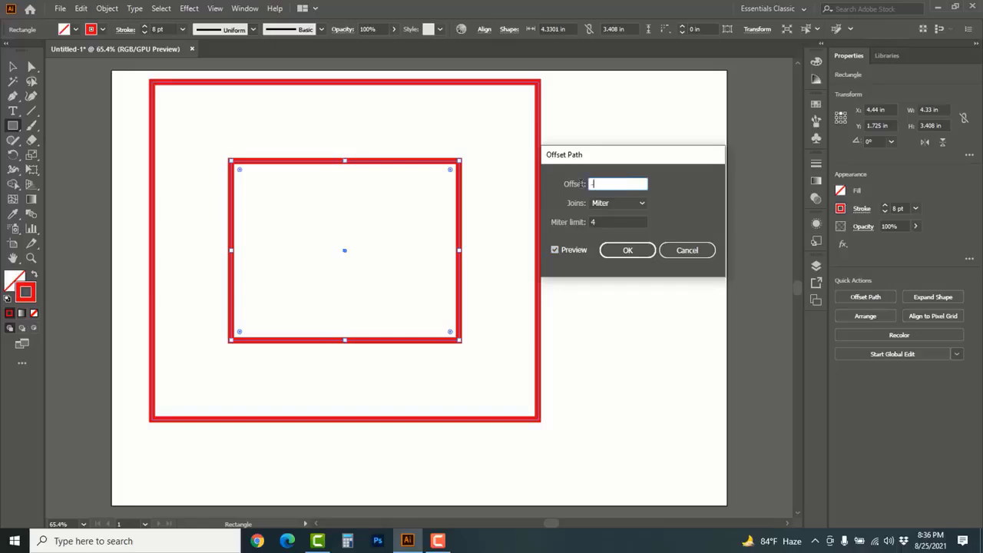
{"action": "type", "text": "0.5"}
{"action": "left_click", "coordinate": [555, 250]}
{"action": "left_click", "coordinate": [555, 250]}
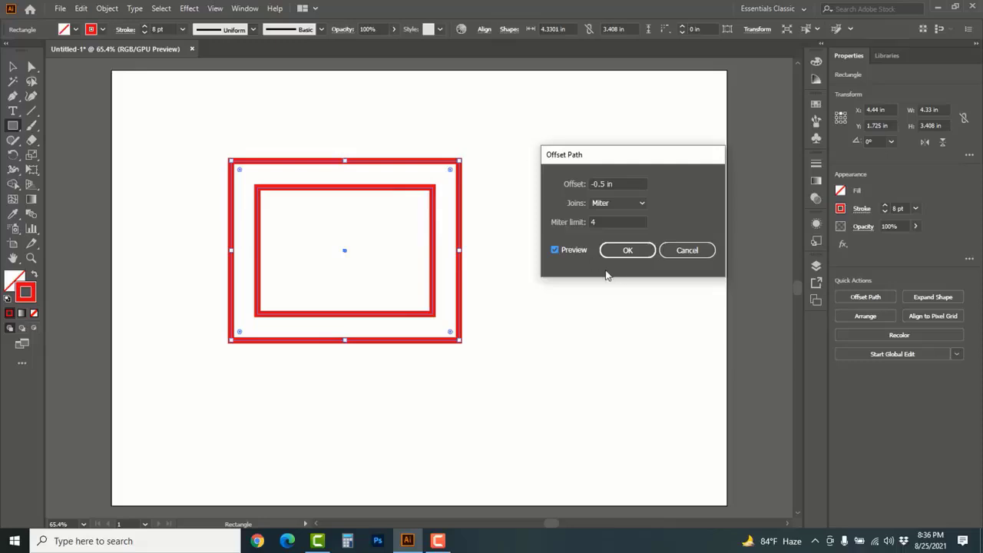
{"action": "left_click", "coordinate": [629, 257]}
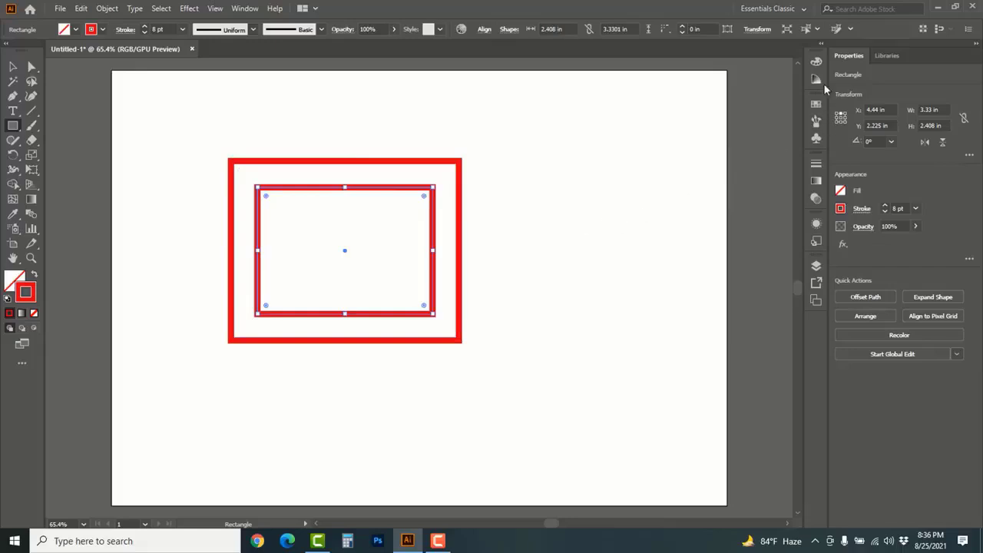
Give the inner rectangle a red E30613 fill and a black stroke
{"action": "left_click", "coordinate": [816, 62]}
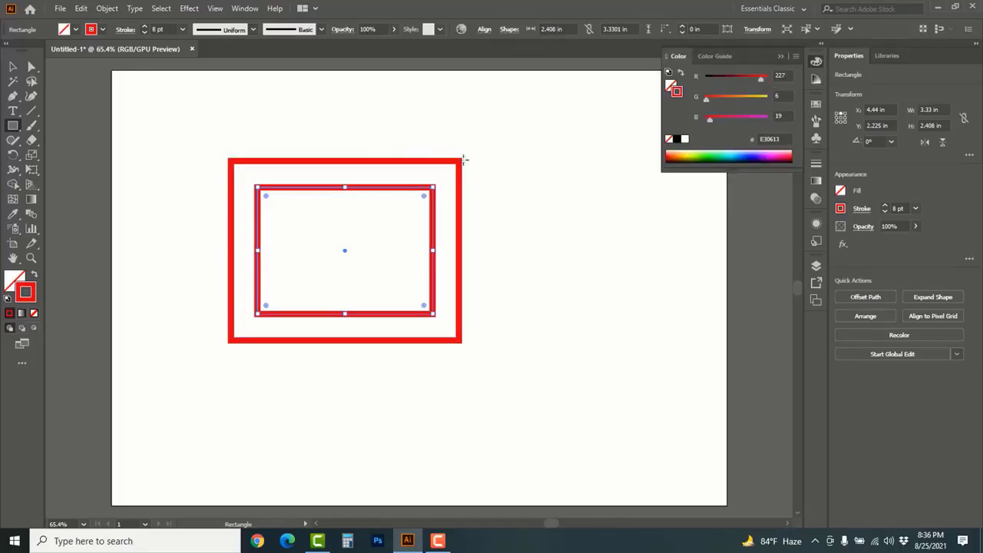
{"action": "left_click", "coordinate": [671, 85]}
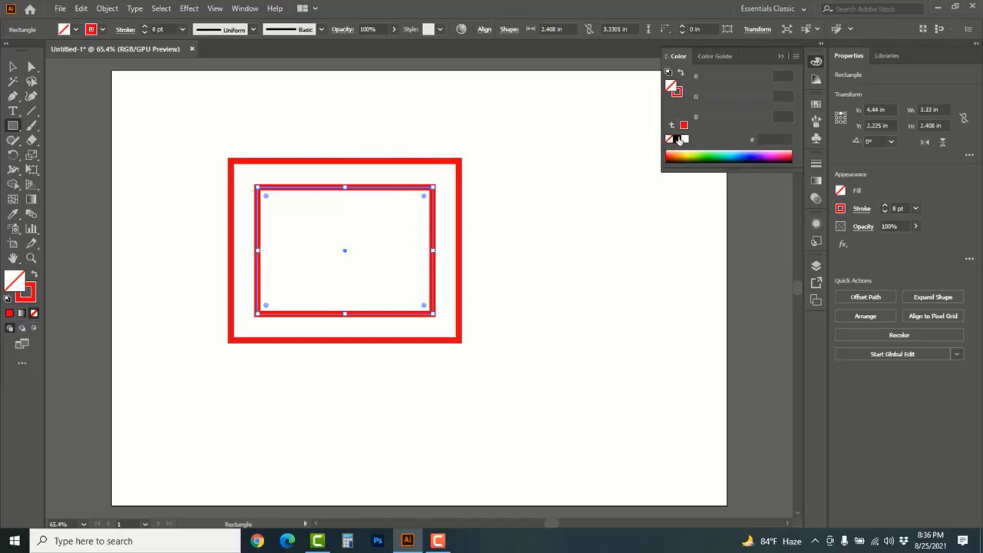
{"action": "left_click", "coordinate": [683, 126]}
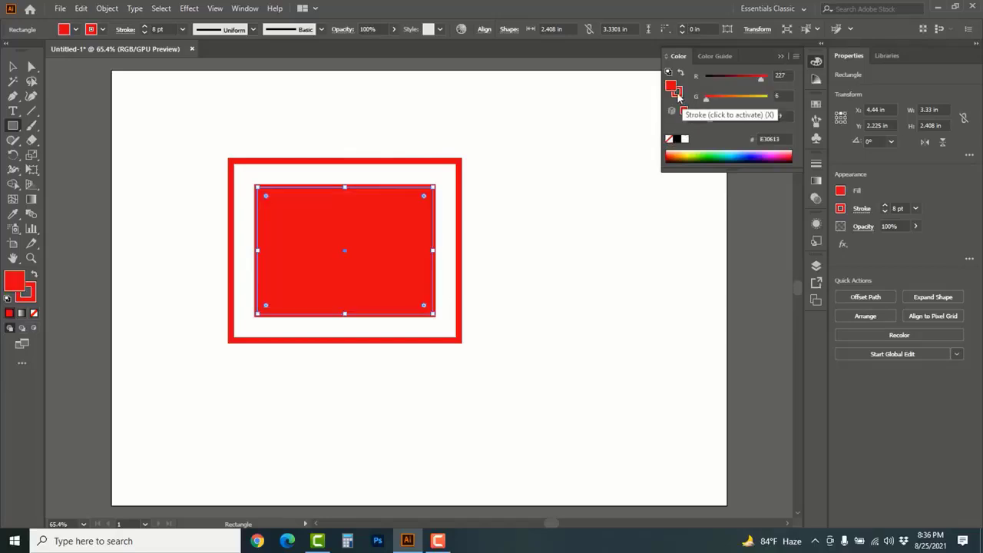
{"action": "left_click", "coordinate": [677, 139]}
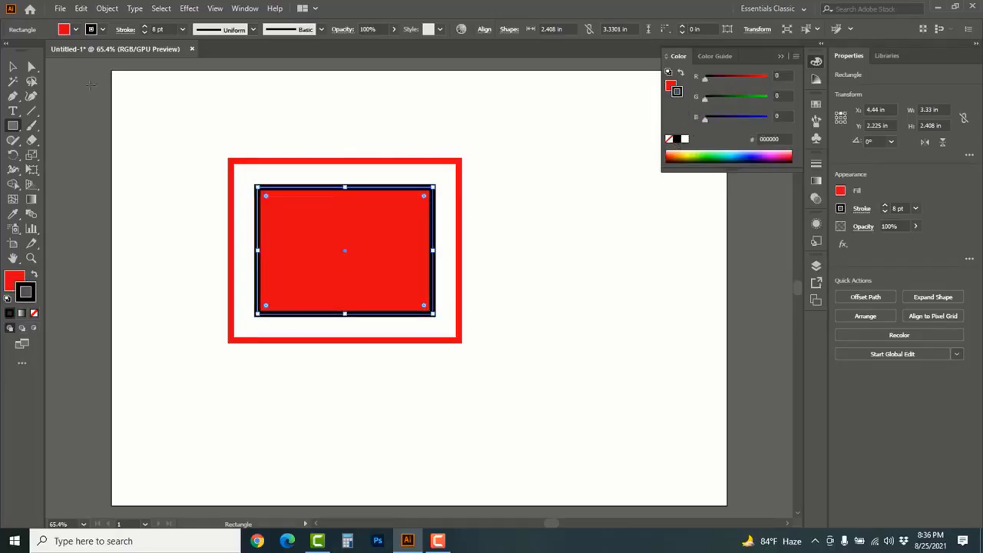
Select the outer rectangle, fill it with bright green (17FF36) and deselect it
{"action": "left_click", "coordinate": [17, 69]}
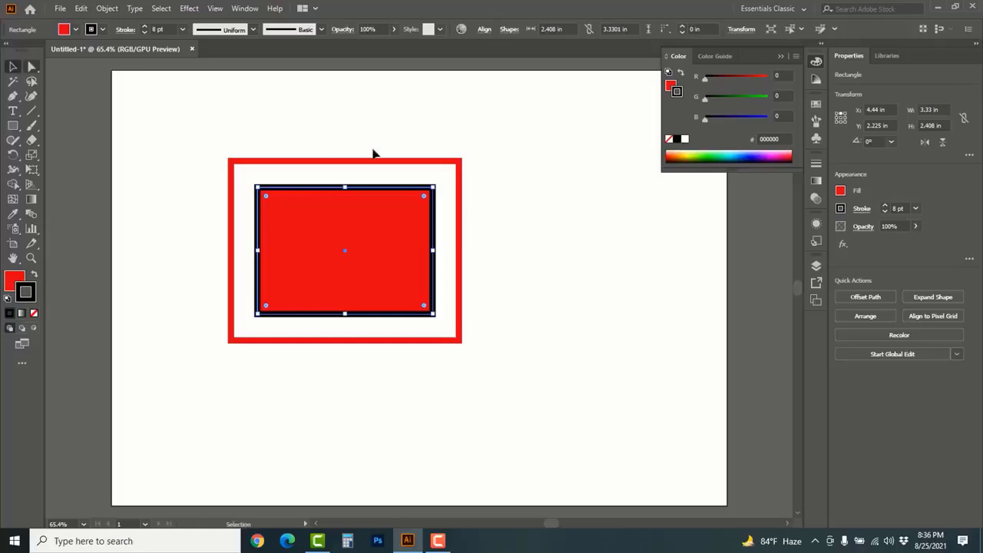
{"action": "left_click", "coordinate": [459, 166]}
{"action": "left_click", "coordinate": [670, 83]}
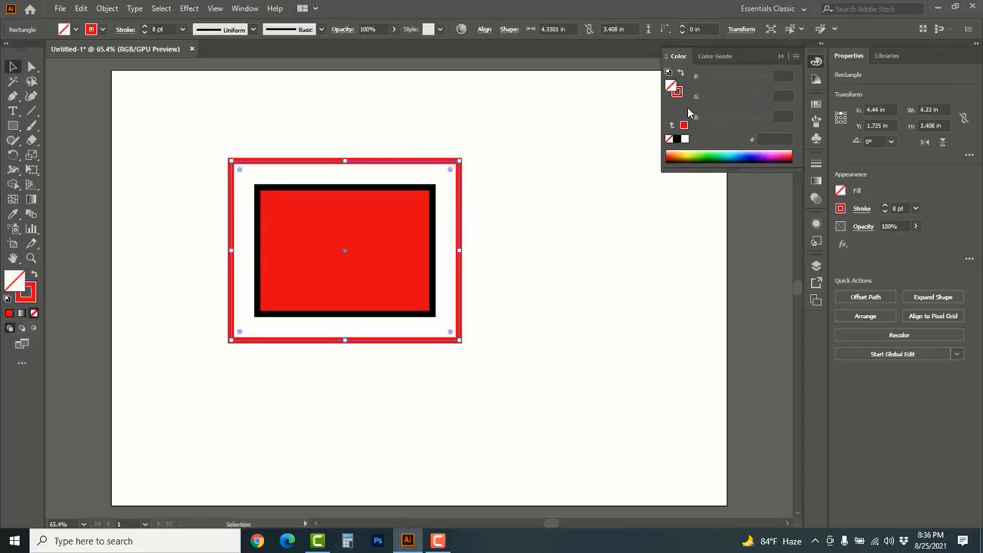
{"action": "left_click", "coordinate": [713, 153]}
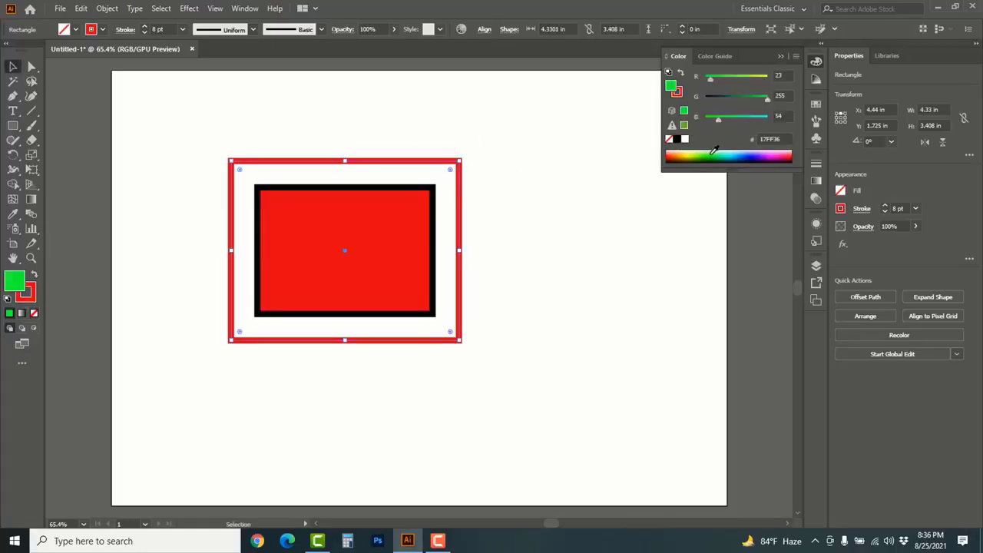
{"action": "left_click", "coordinate": [568, 234]}
Change the outer rectangle's stroke colour to blue and deselect it
{"action": "left_click", "coordinate": [459, 226]}
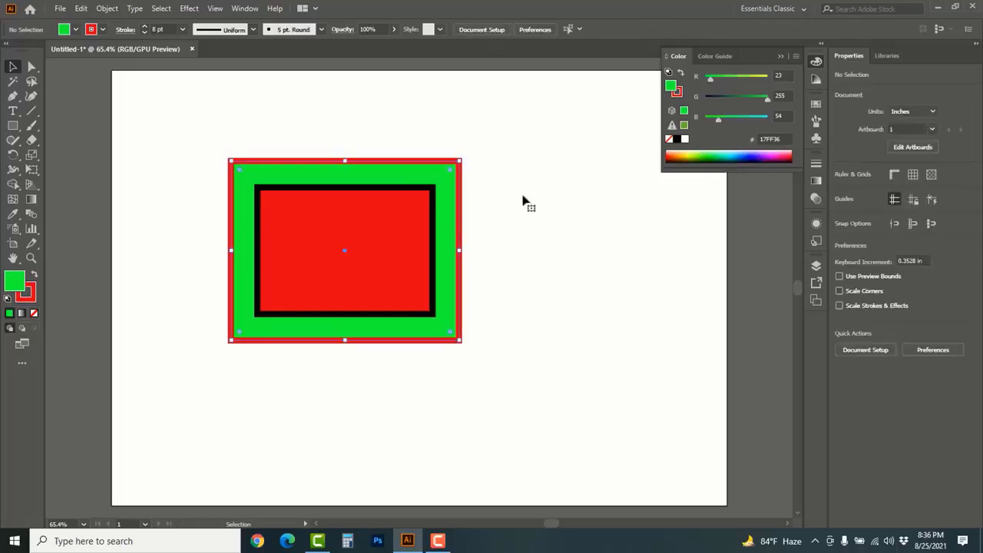
{"action": "left_click", "coordinate": [679, 92]}
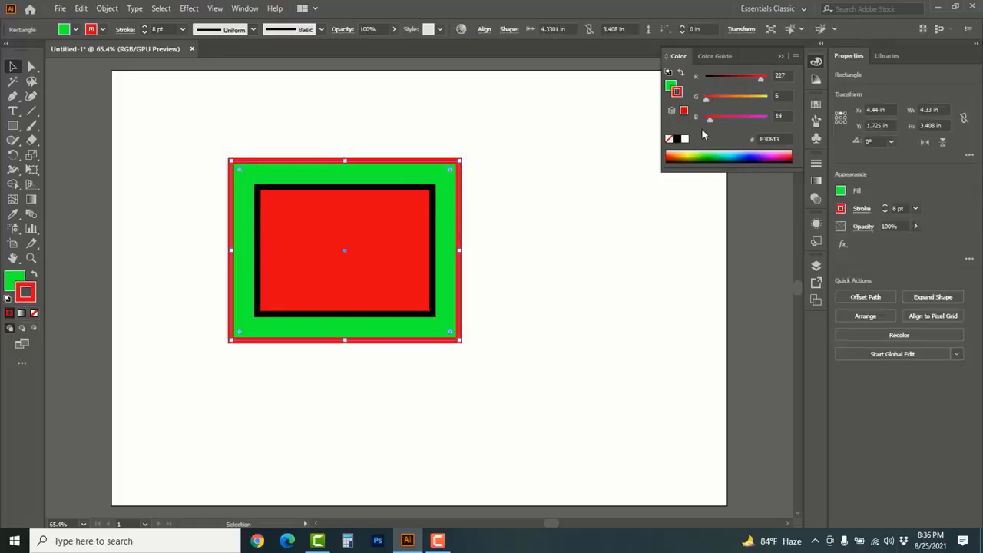
{"action": "left_click", "coordinate": [750, 154]}
{"action": "left_click", "coordinate": [553, 162]}
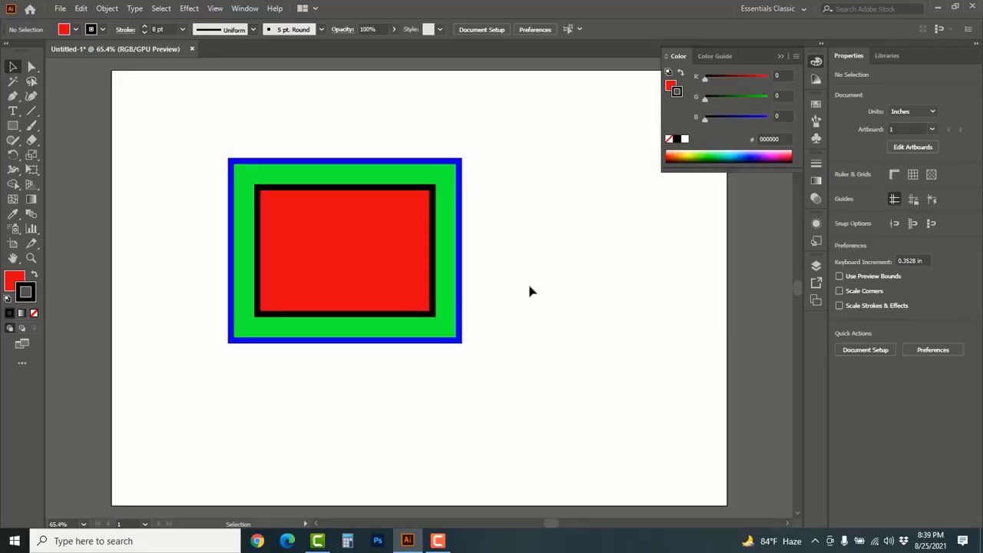
Open the Keyboard Shortcuts settings and list the shortcuts for Menu Commands instead of Tools
{"action": "key", "text": "x"}
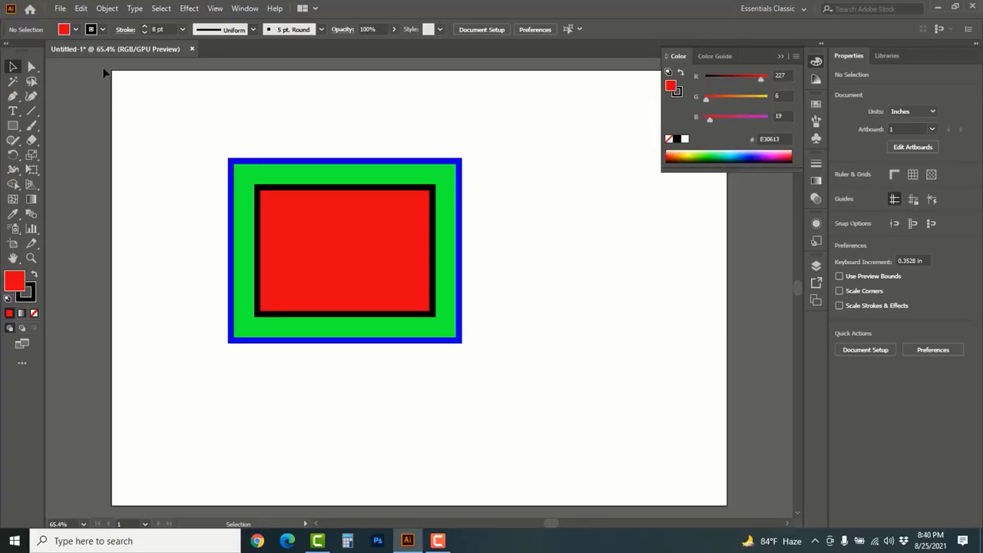
{"action": "left_click", "coordinate": [80, 10]}
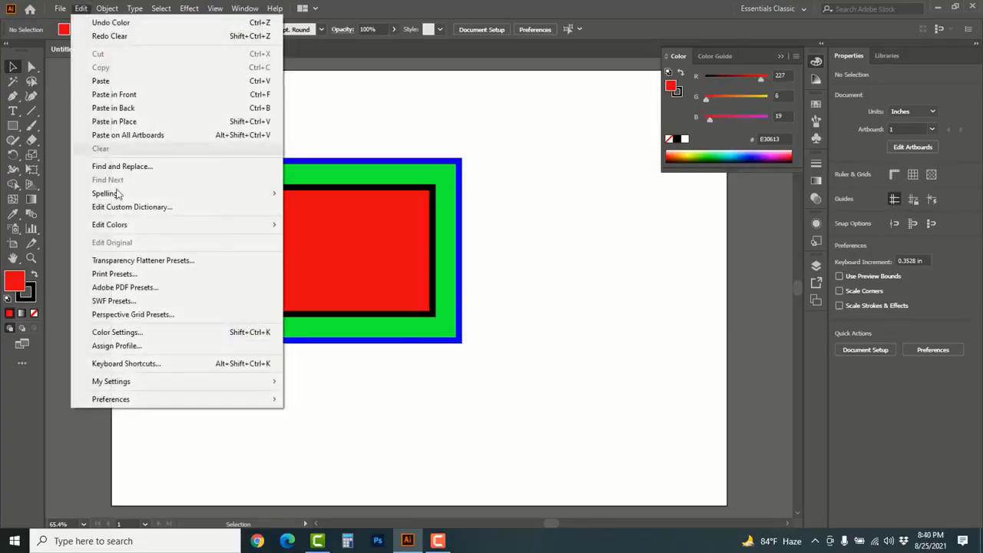
{"action": "left_click", "coordinate": [144, 366]}
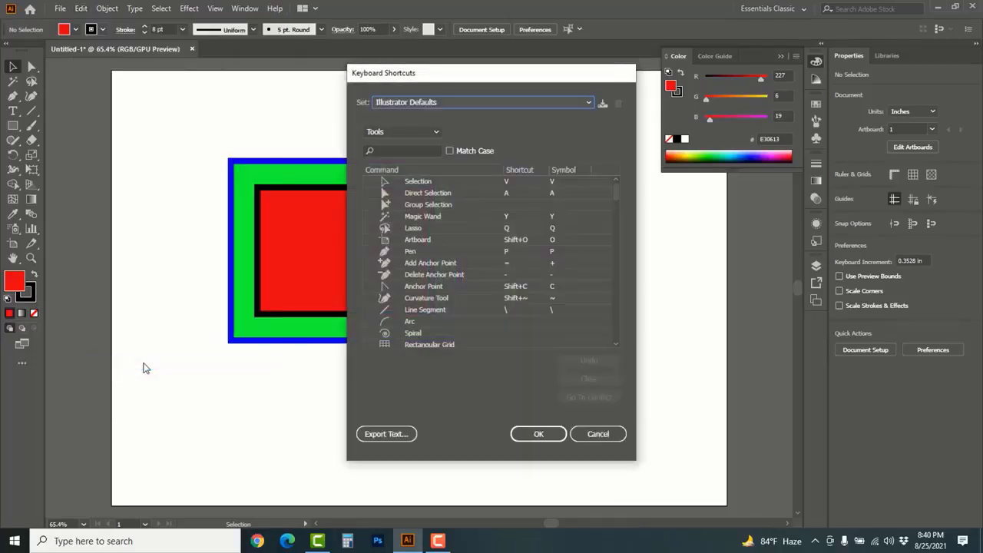
{"action": "left_click", "coordinate": [435, 133]}
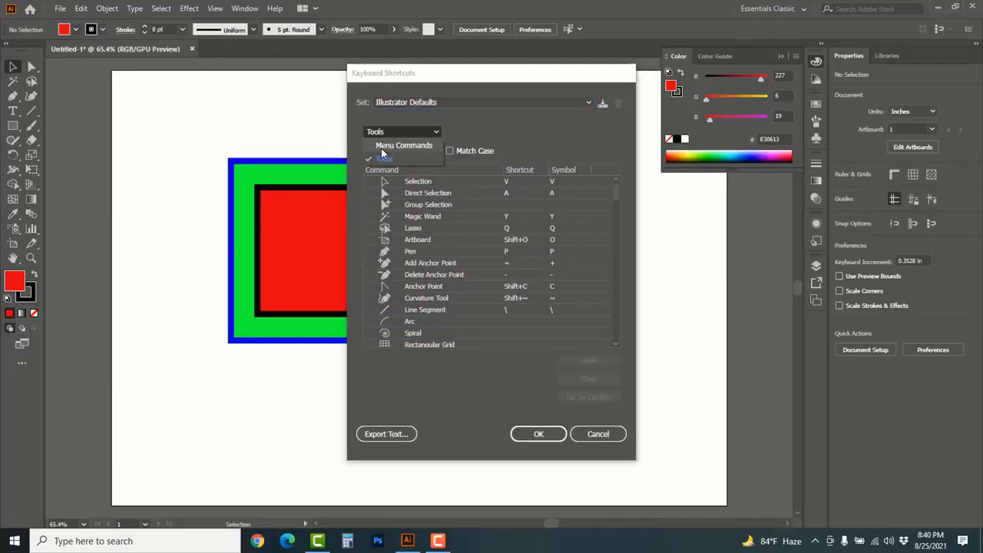
{"action": "left_click", "coordinate": [406, 147]}
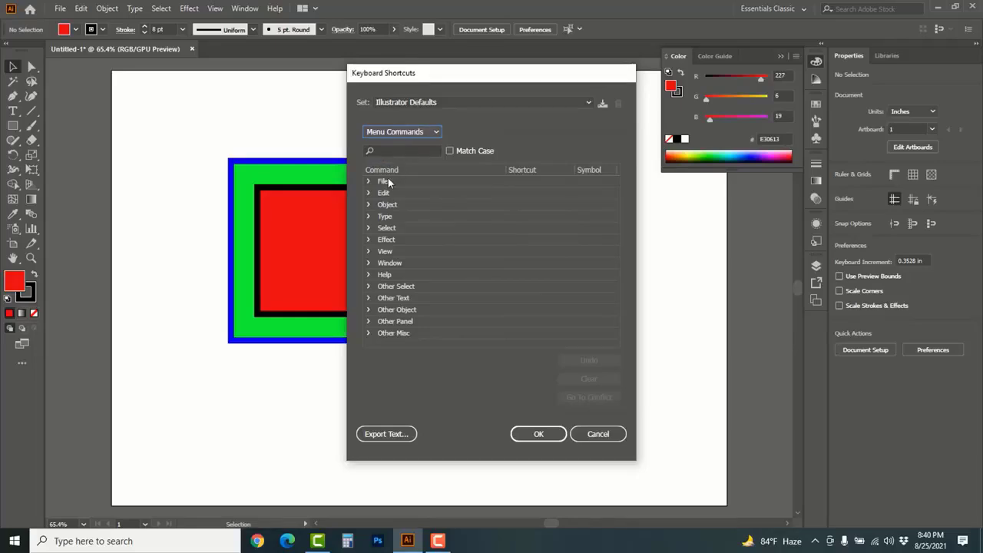
Assign the shortcut Alt+Ctrl+O to the Offset Path command within the Object > Path commands
{"action": "left_click", "coordinate": [368, 204]}
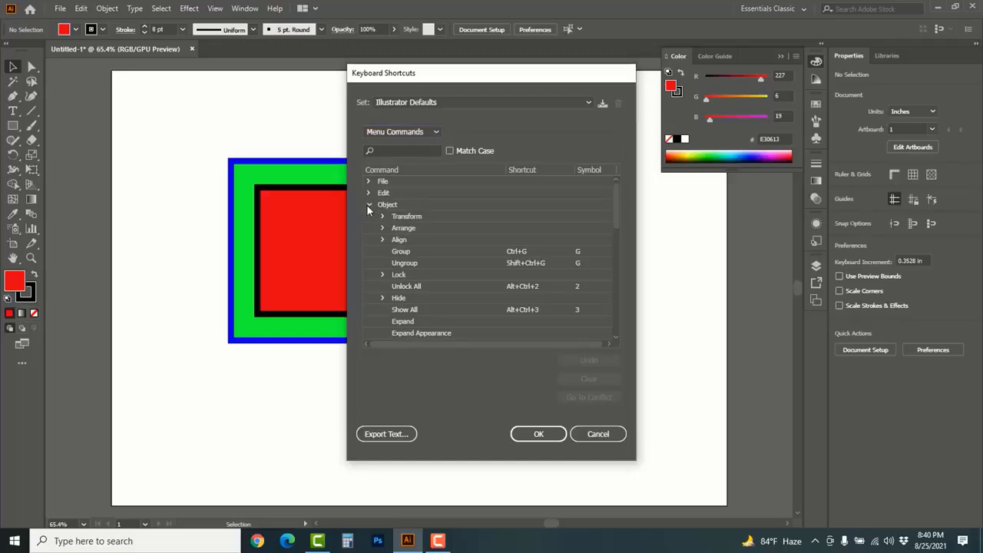
{"action": "scroll", "coordinate": [485, 246], "scroll_direction": "down", "scroll_amount": 2}
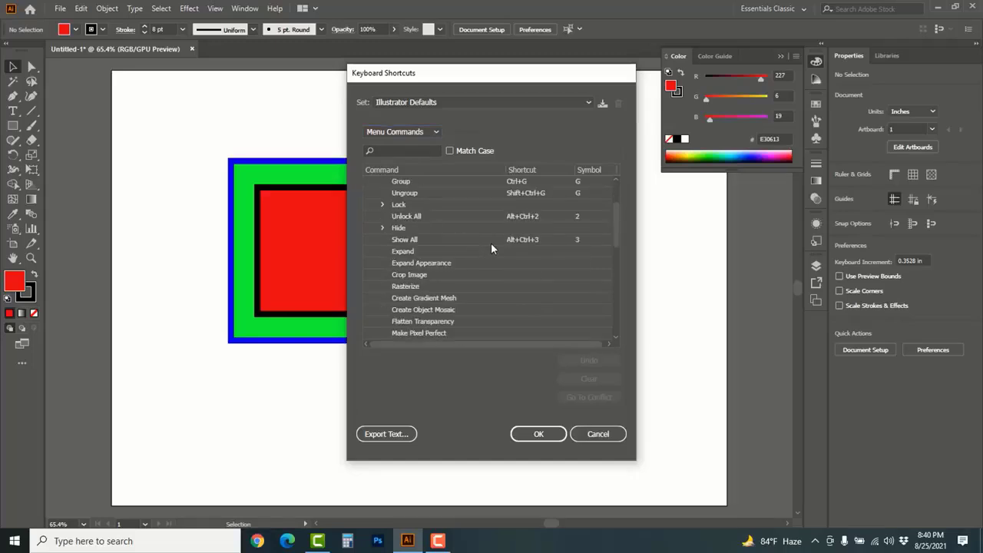
{"action": "scroll", "coordinate": [491, 243], "scroll_direction": "down", "scroll_amount": 1}
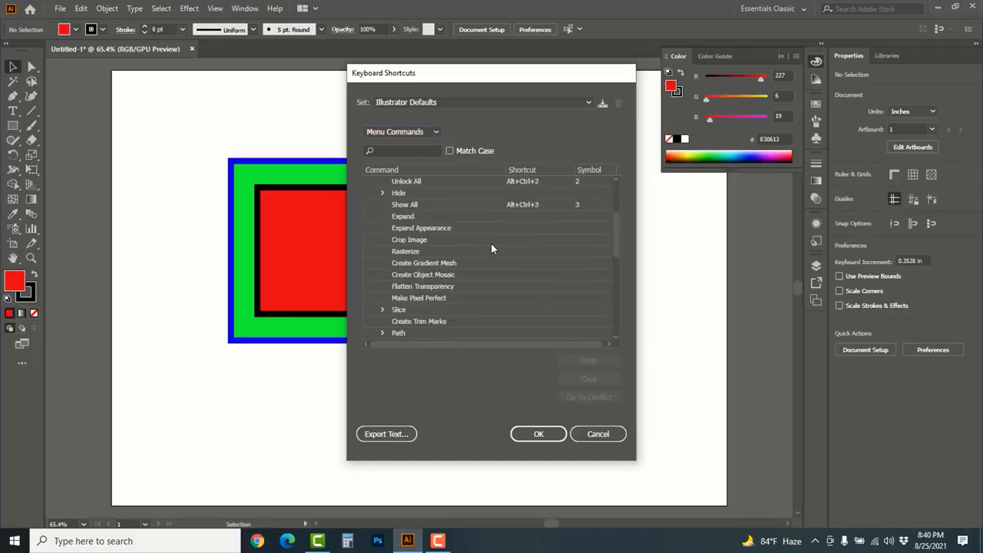
{"action": "scroll", "coordinate": [491, 243], "scroll_direction": "down", "scroll_amount": 1}
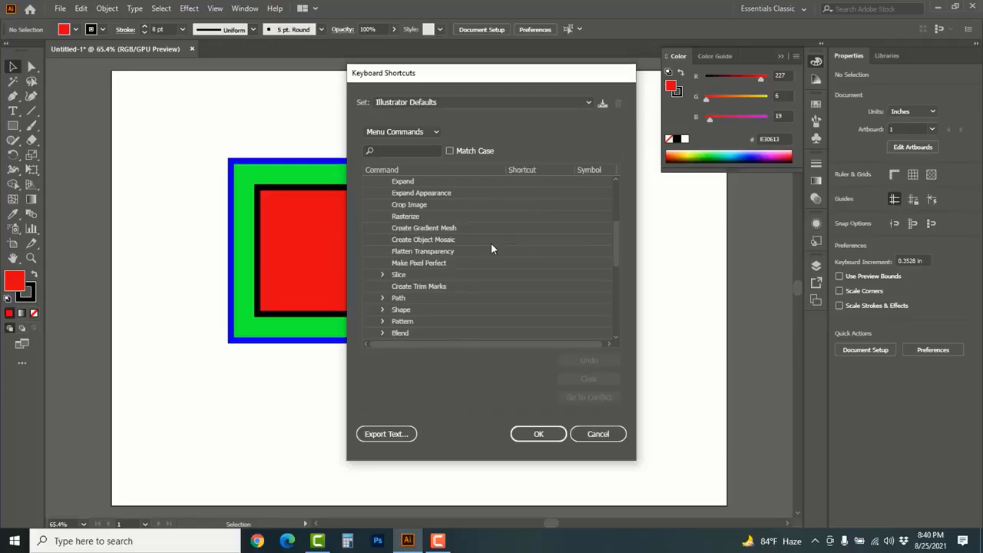
{"action": "left_click", "coordinate": [382, 298]}
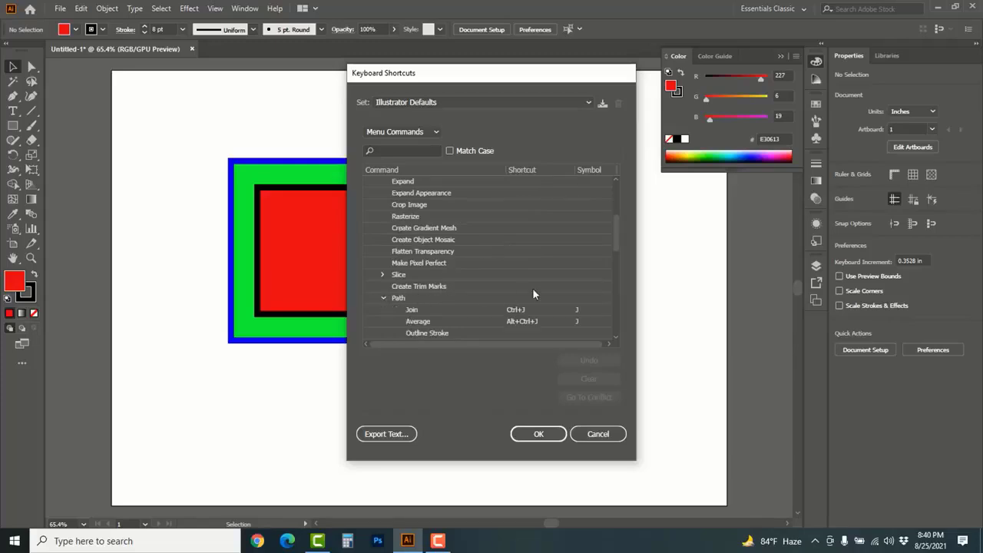
{"action": "scroll", "coordinate": [574, 291], "scroll_direction": "down", "scroll_amount": 2}
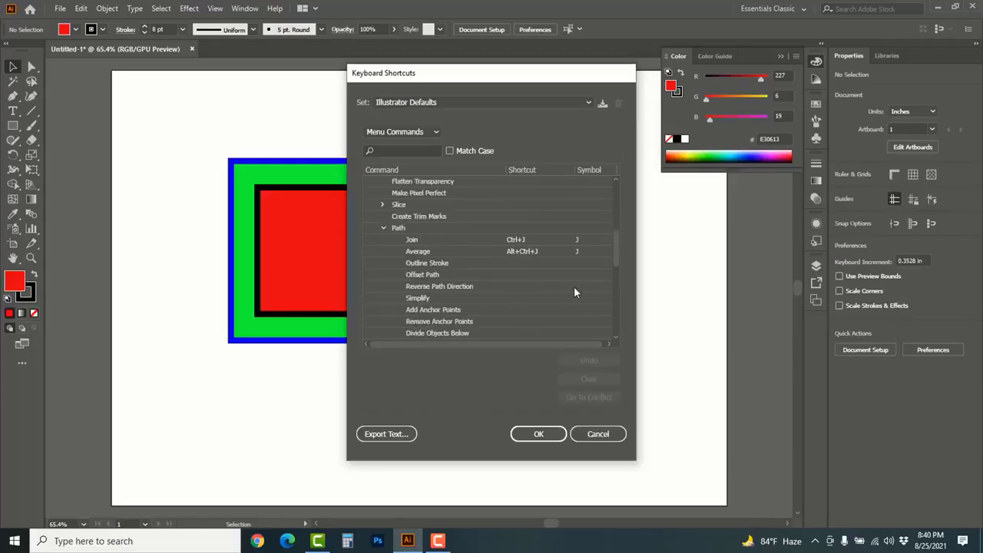
{"action": "left_click", "coordinate": [449, 278]}
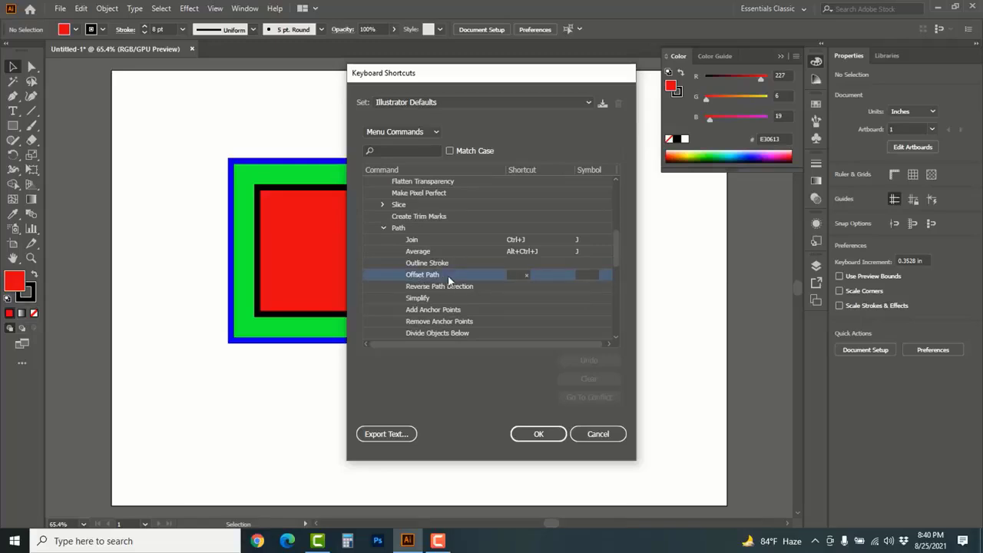
{"action": "key", "text": "ctrl+alt+o"}
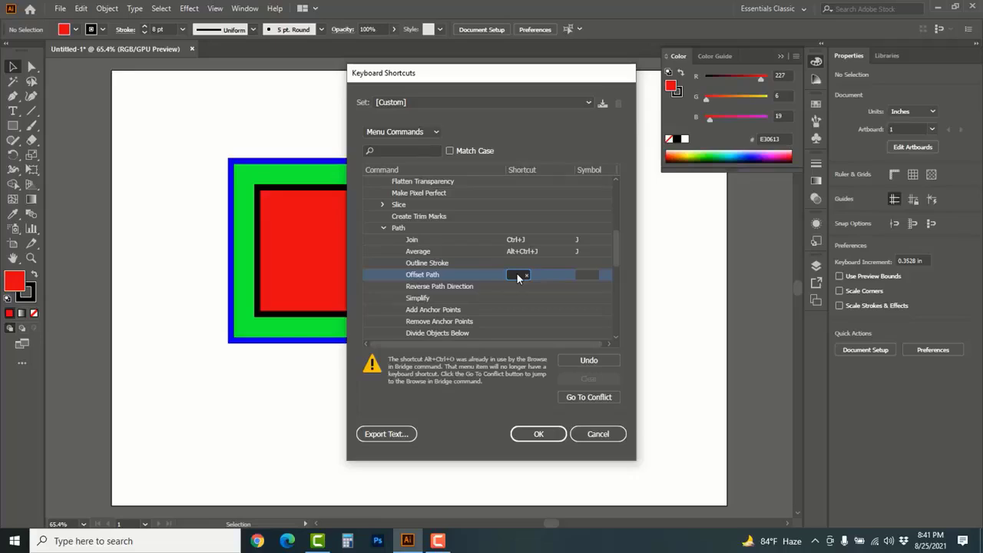
{"action": "key", "text": "ctrl+alt+o"}
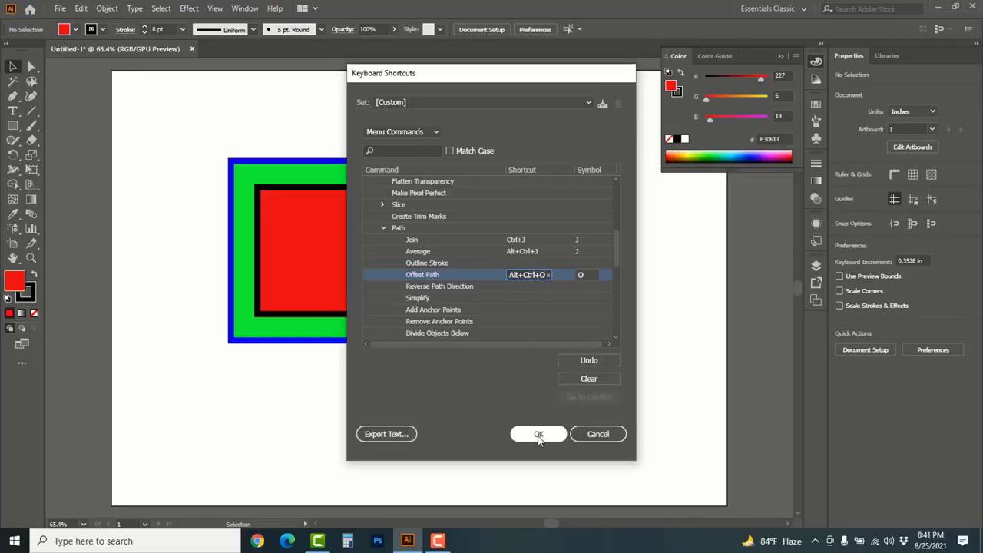
Remove Offset Path's shortcut and assign Alt+Ctrl+P in its place
{"action": "left_click", "coordinate": [549, 278]}
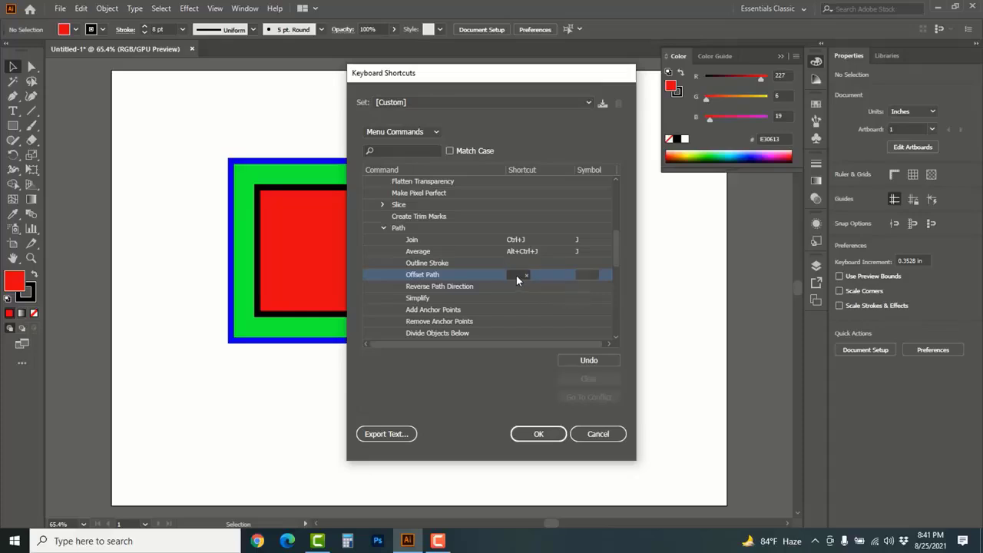
{"action": "left_click", "coordinate": [517, 277]}
{"action": "key", "text": "ctrl+alt+p"}
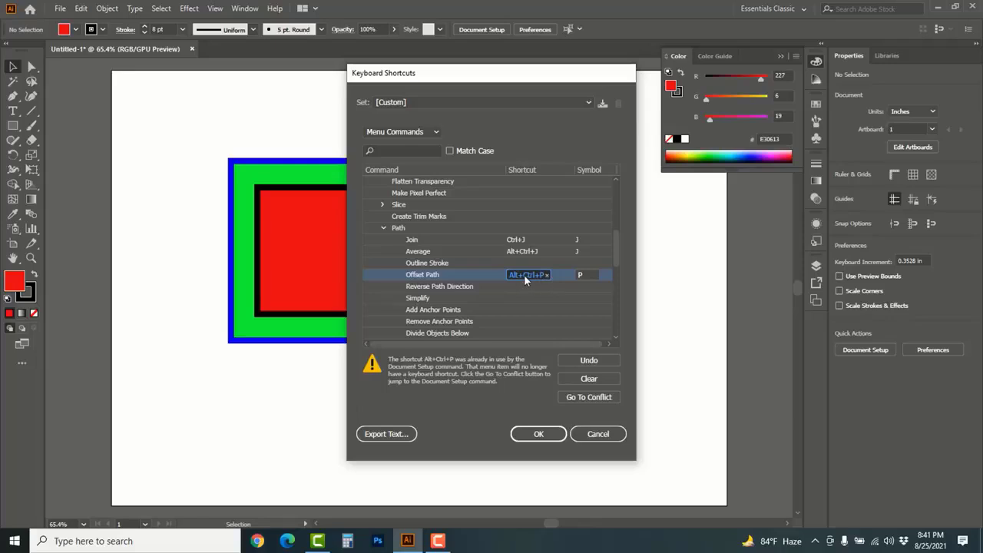
Set Offset Path's shortcut to Alt+Ctrl+O and save the shortcut set as "offset path"
{"action": "left_click", "coordinate": [546, 275]}
{"action": "key", "text": "ctrl+alt+o"}
{"action": "left_click", "coordinate": [537, 435]}
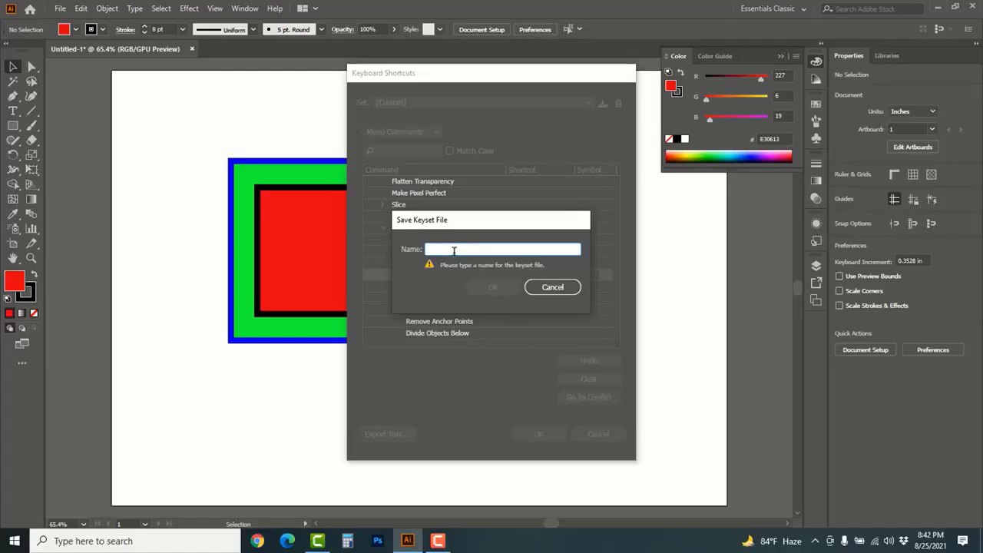
{"action": "type", "text": "offset"}
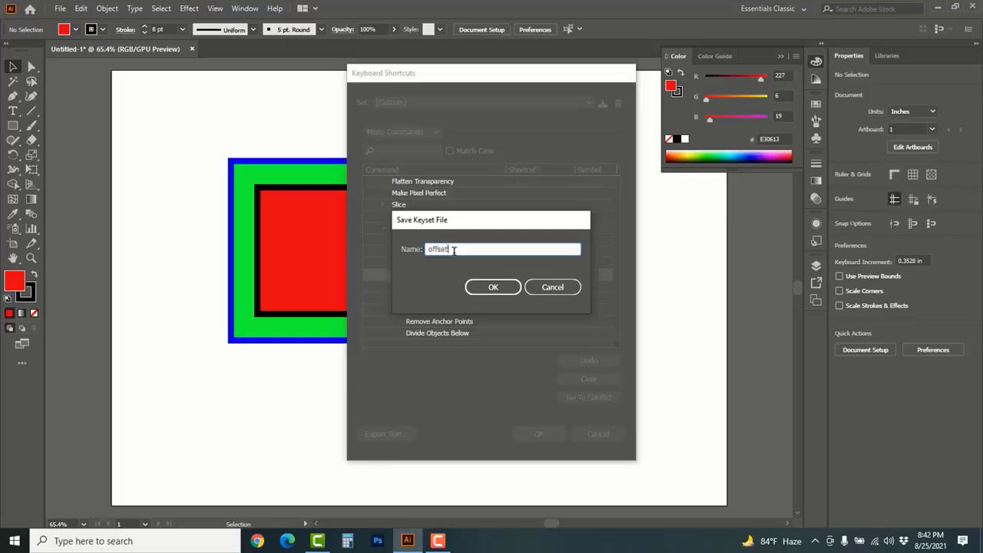
{"action": "type", "text": " path"}
{"action": "left_click", "coordinate": [491, 286]}
{"action": "key", "text": "Return"}
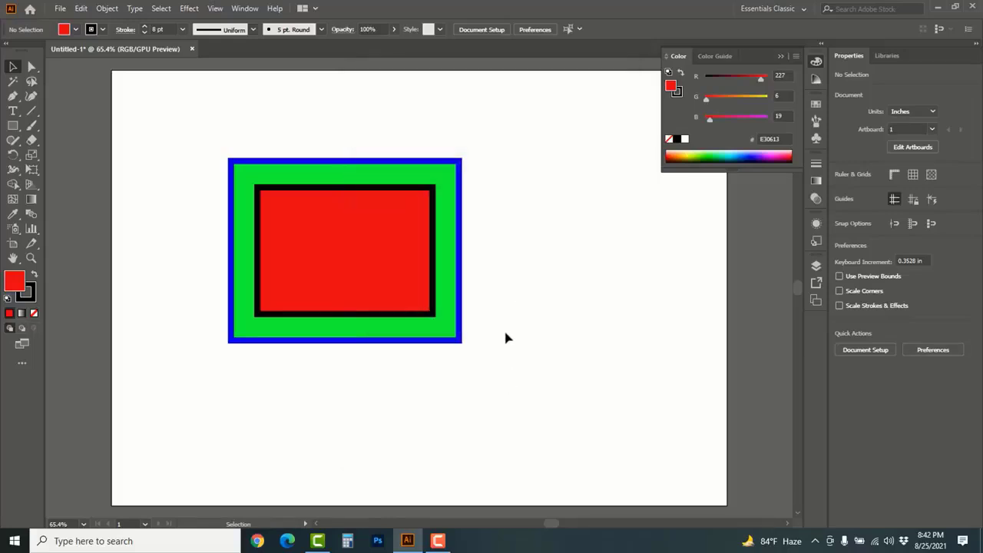
Delete the inner red rectangle and remove the fill from the remaining green rectangle
{"action": "left_click", "coordinate": [376, 265]}
{"action": "key", "text": "Delete"}
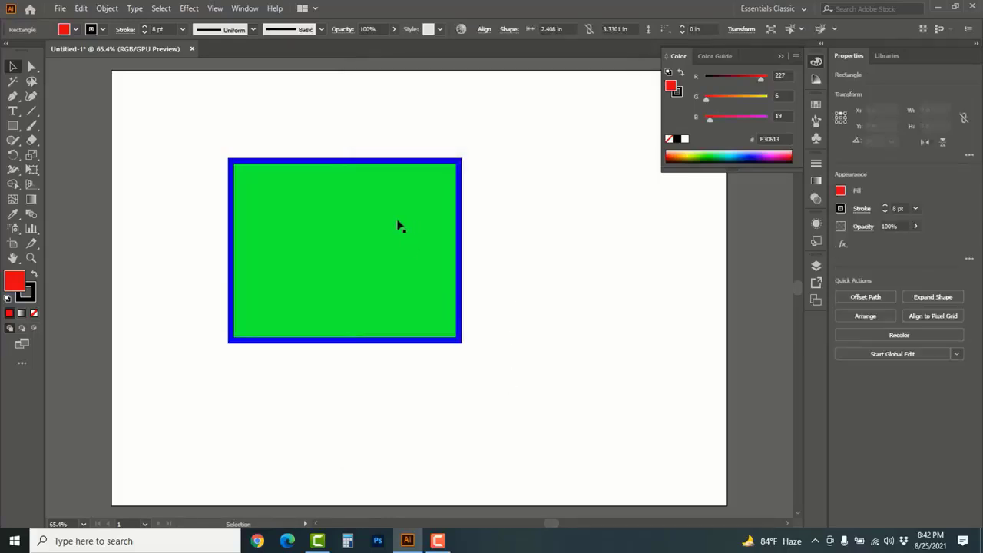
{"action": "left_click", "coordinate": [394, 220]}
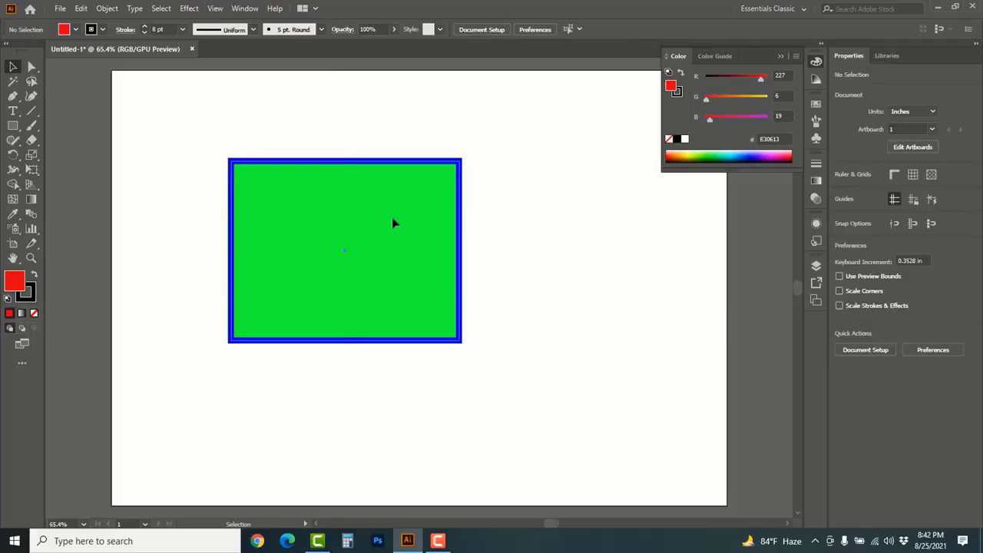
{"action": "left_click", "coordinate": [669, 139]}
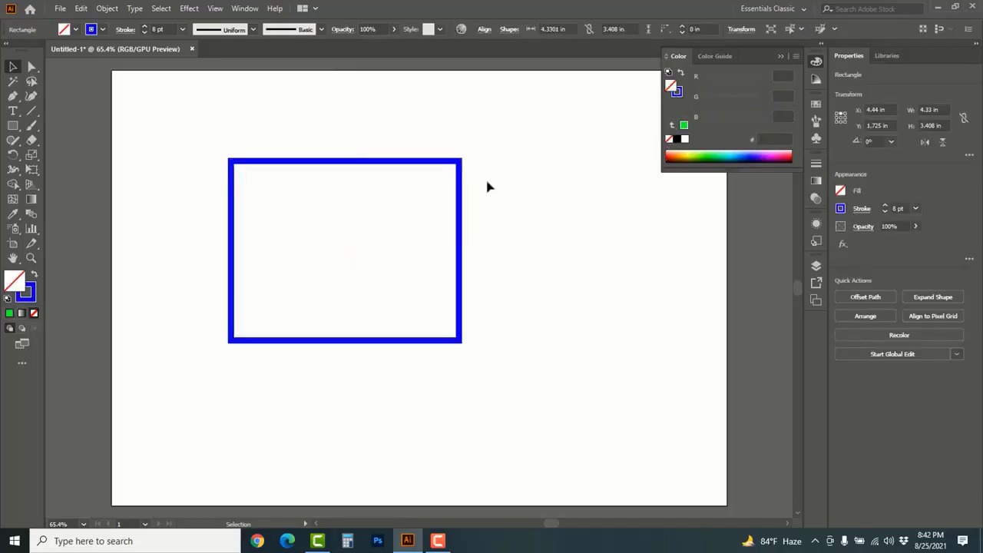
Start Offset Path on the blue-outlined rectangle and preview an inward offset of -1 in
{"action": "left_click", "coordinate": [368, 234]}
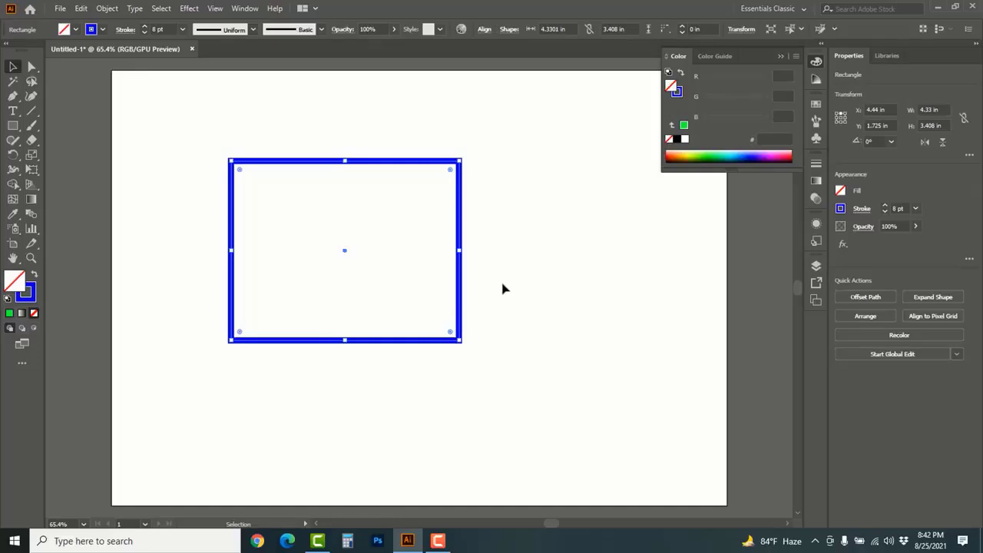
{"action": "key", "text": "a"}
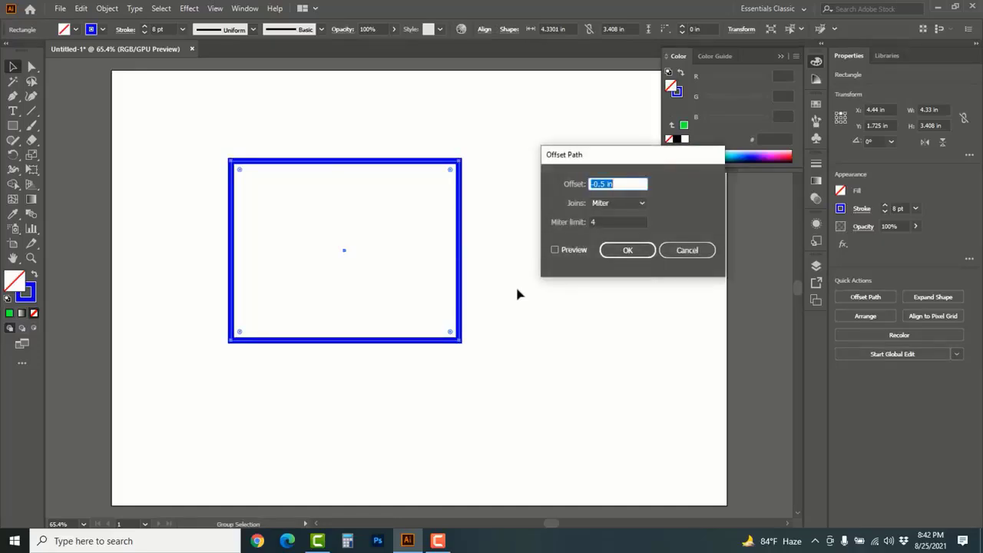
{"action": "left_click_drag", "start_coordinate": [592, 156], "coordinate": [545, 236]}
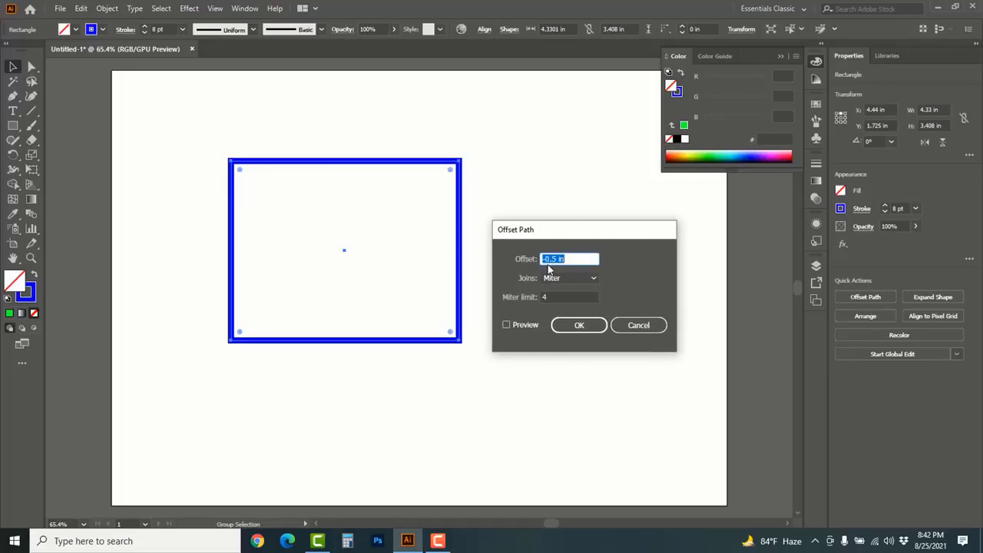
{"action": "left_click", "coordinate": [556, 259]}
{"action": "left_click_drag", "start_coordinate": [554, 258], "coordinate": [548, 260]}
{"action": "left_click", "coordinate": [506, 325]}
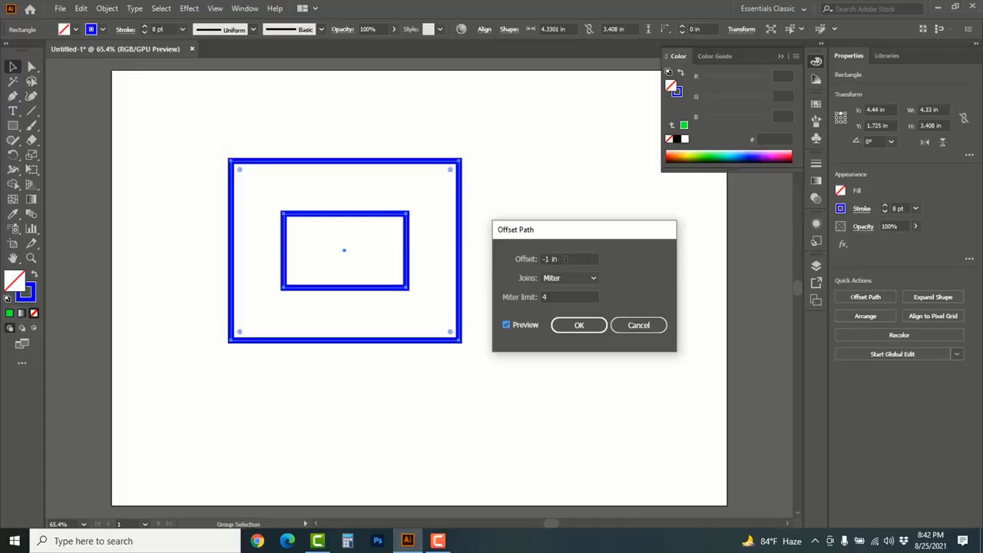
Change the offset to 1 in, compare the preview on and off, apply the outward offset and deselect
{"action": "left_click_drag", "start_coordinate": [565, 258], "coordinate": [526, 258]}
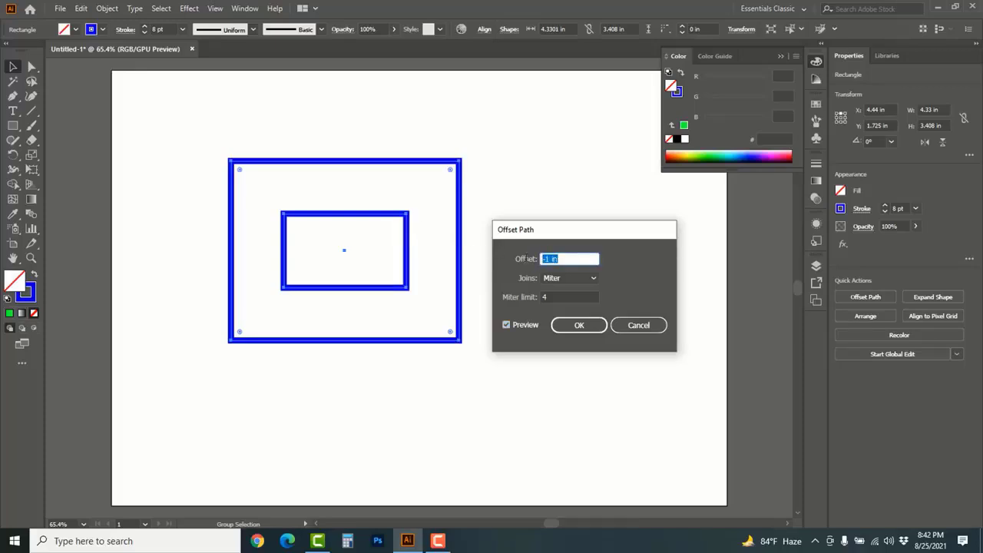
{"action": "type", "text": "1"}
{"action": "left_click", "coordinate": [506, 326]}
{"action": "left_click", "coordinate": [506, 326]}
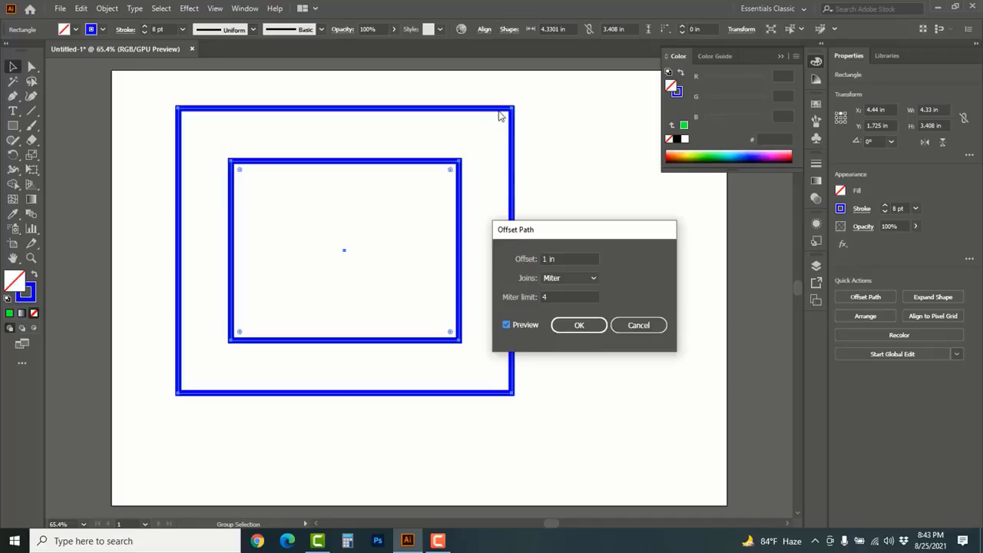
{"action": "left_click", "coordinate": [579, 326]}
{"action": "left_click", "coordinate": [609, 226]}
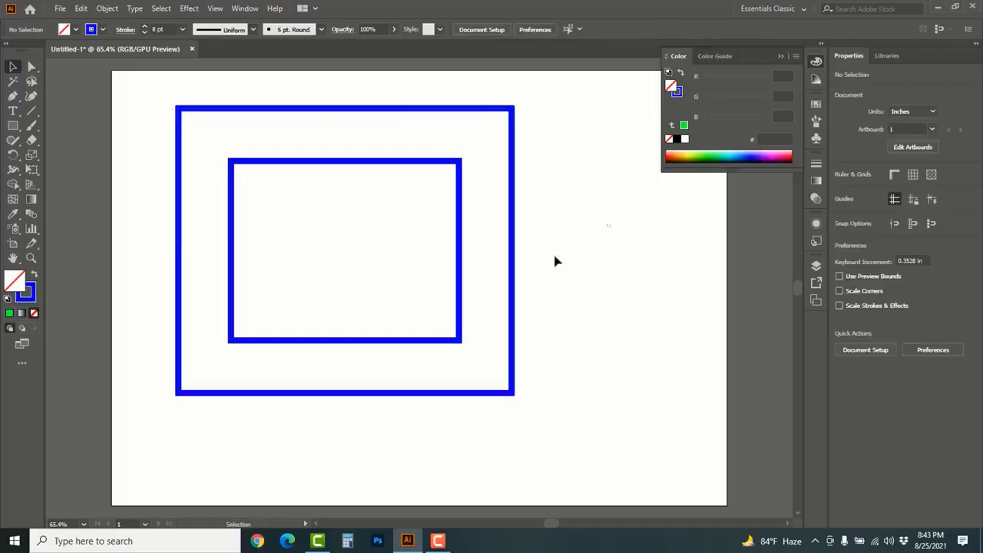
Delete both blue rectangles and add the text ROMAN to the empty artboard
{"action": "left_click_drag", "start_coordinate": [556, 261], "coordinate": [372, 312]}
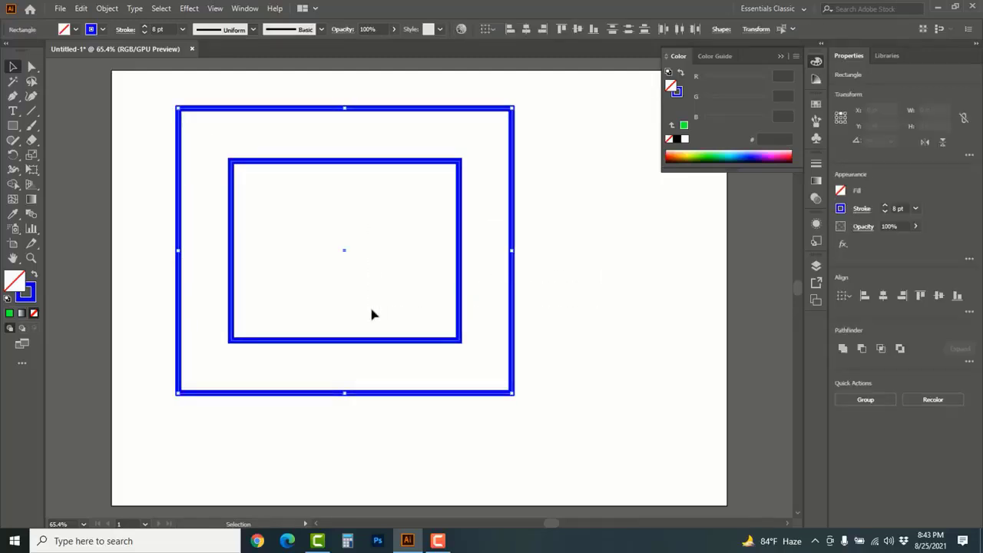
{"action": "key", "text": "Delete"}
{"action": "left_click", "coordinate": [13, 113]}
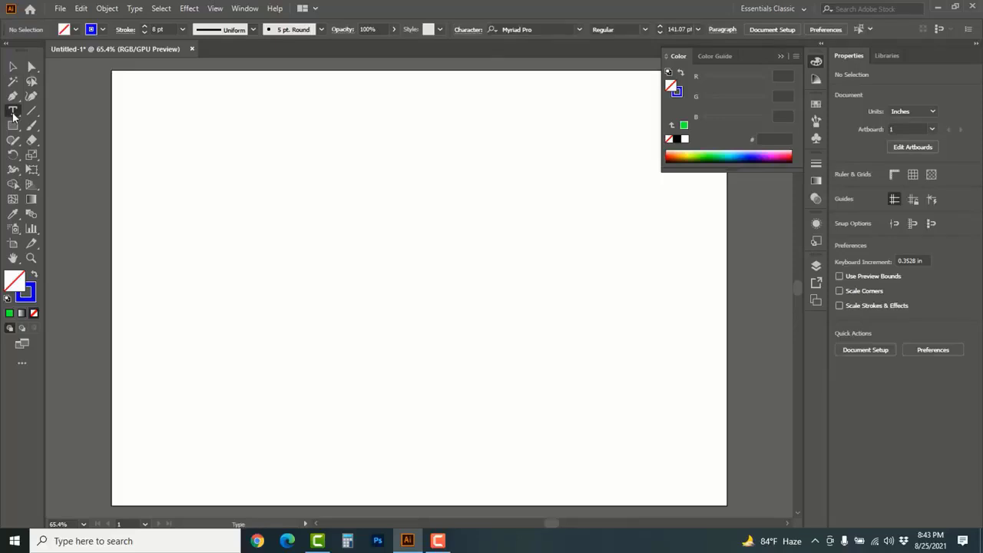
{"action": "left_click_drag", "start_coordinate": [13, 116], "coordinate": [68, 114]}
{"action": "left_click", "coordinate": [387, 254]}
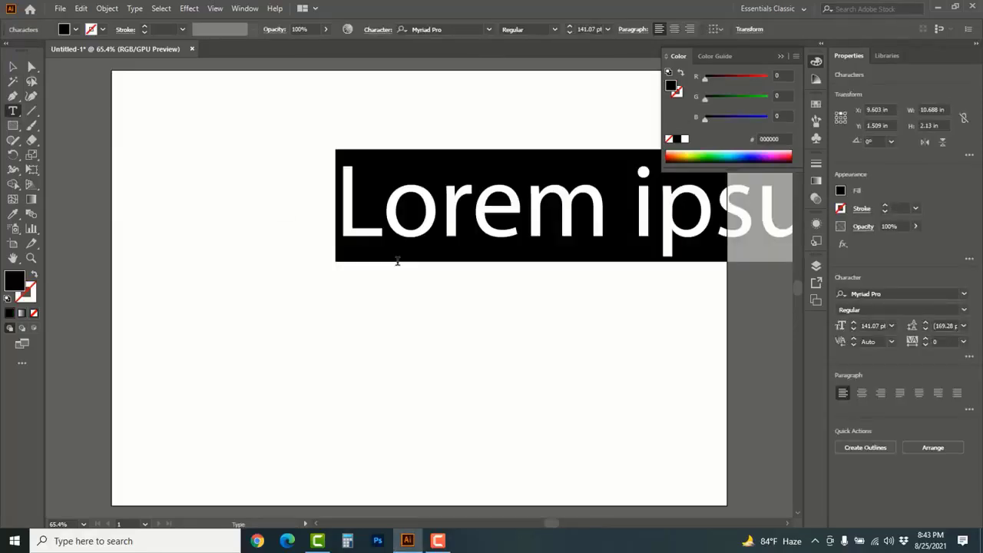
{"action": "type", "text": "ROMAN"}
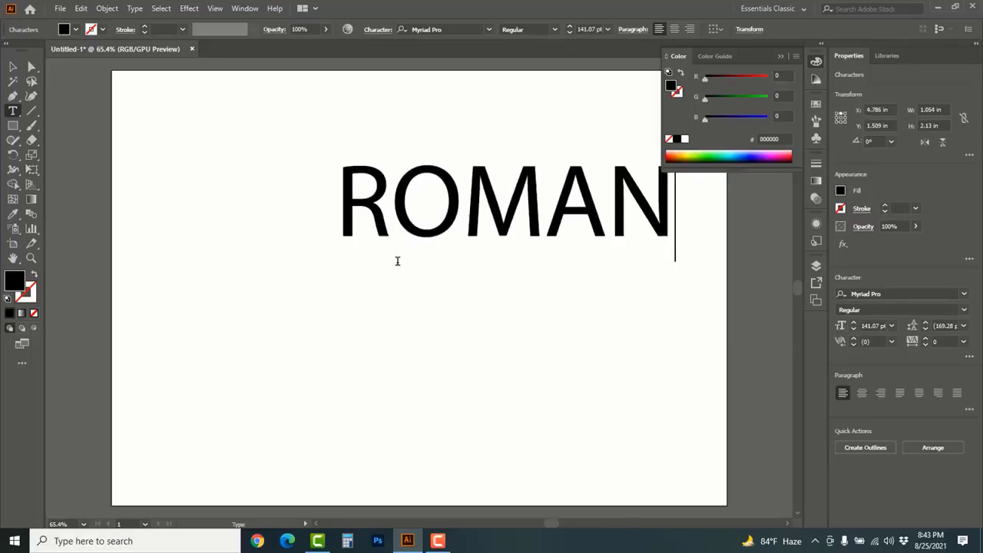
Move the ROMAN text to about the middle of the artboard and set its font style to Bold
{"action": "left_click", "coordinate": [13, 67]}
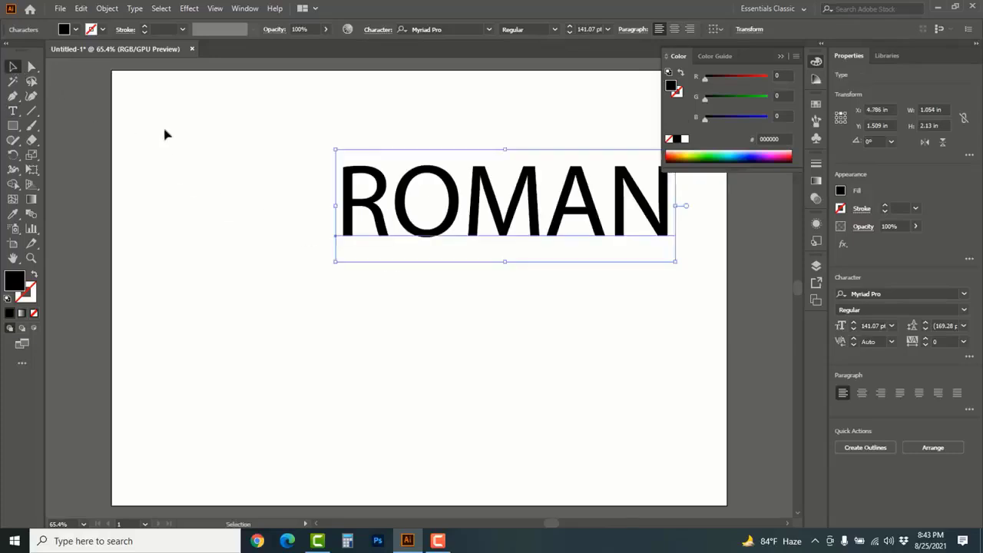
{"action": "left_click_drag", "start_coordinate": [417, 202], "coordinate": [289, 270]}
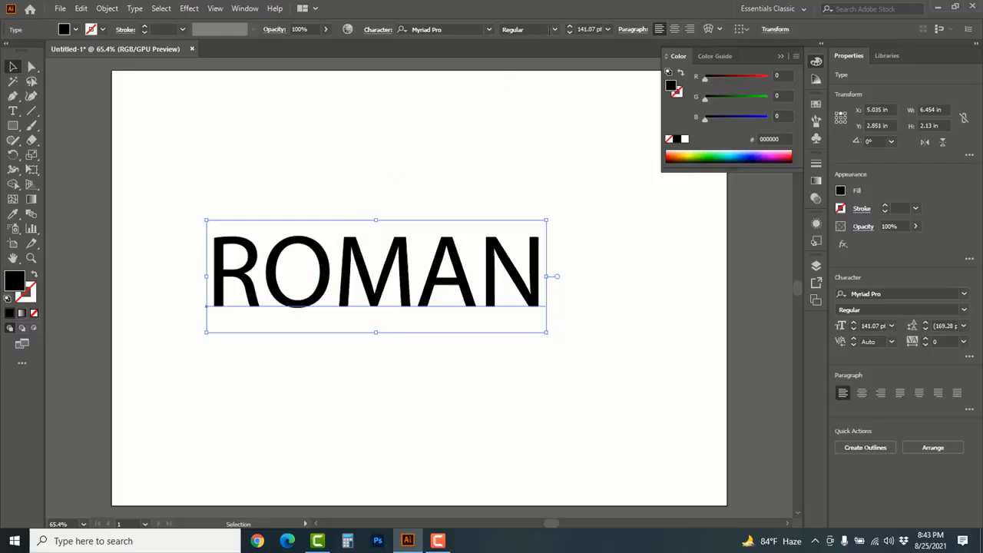
{"action": "left_click", "coordinate": [554, 31]}
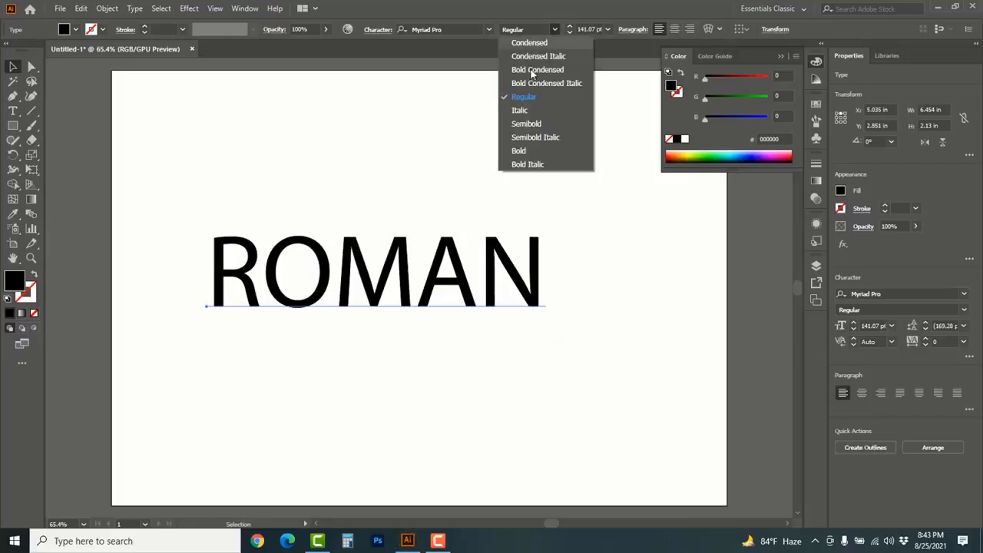
{"action": "left_click", "coordinate": [519, 149]}
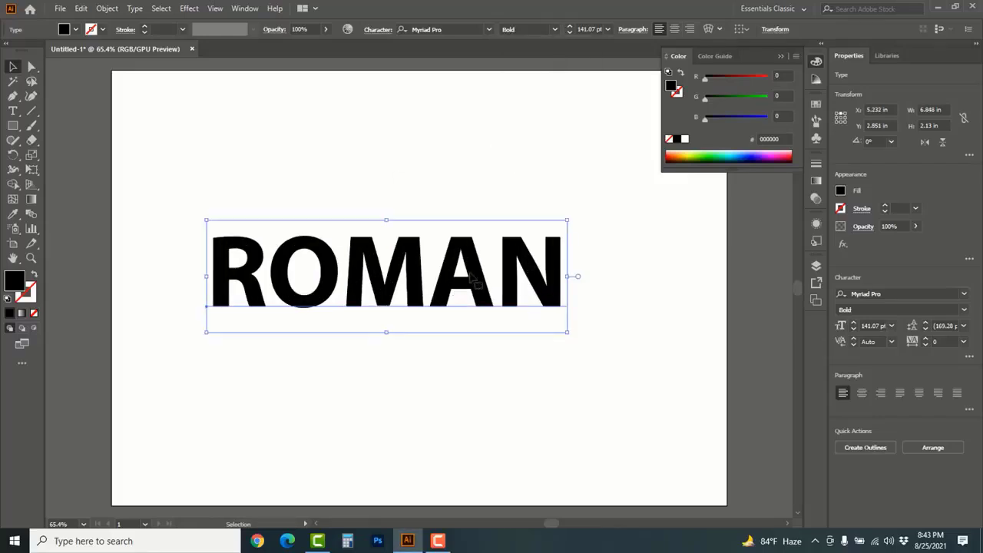
Convert the ROMAN text to outlines and move the outlined lettering slightly higher on the artboard
{"action": "right_click", "coordinate": [457, 246]}
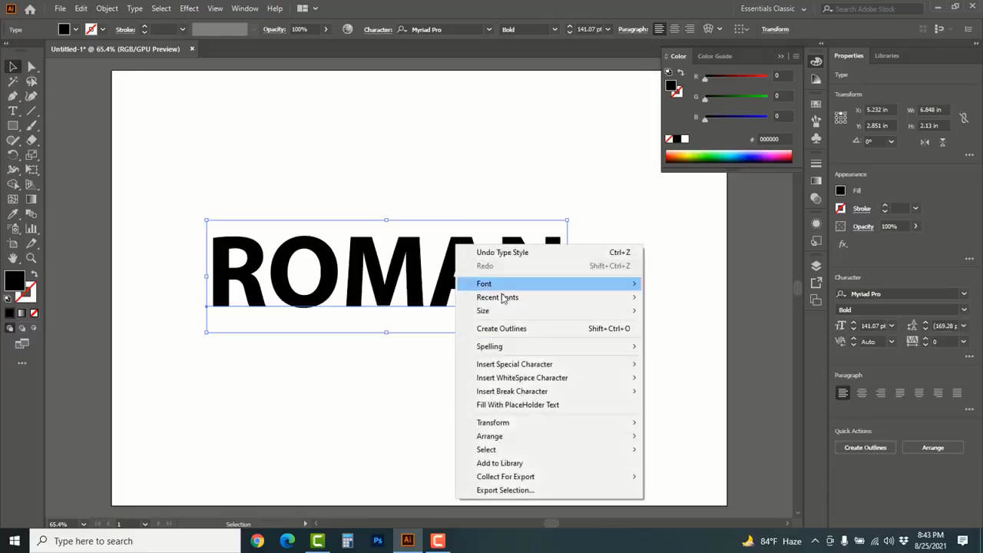
{"action": "left_click", "coordinate": [533, 330]}
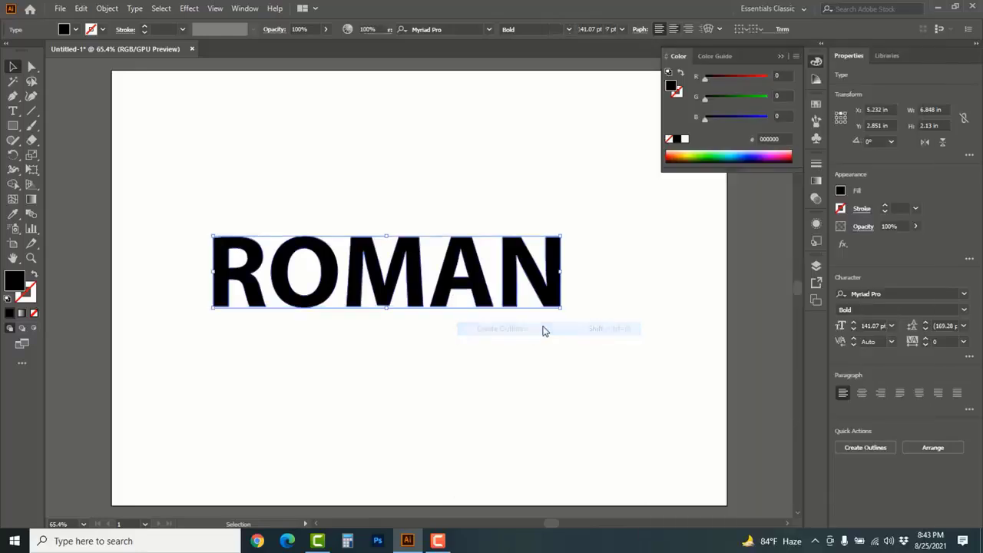
{"action": "left_click", "coordinate": [417, 204]}
{"action": "left_click_drag", "start_coordinate": [399, 260], "coordinate": [410, 208]}
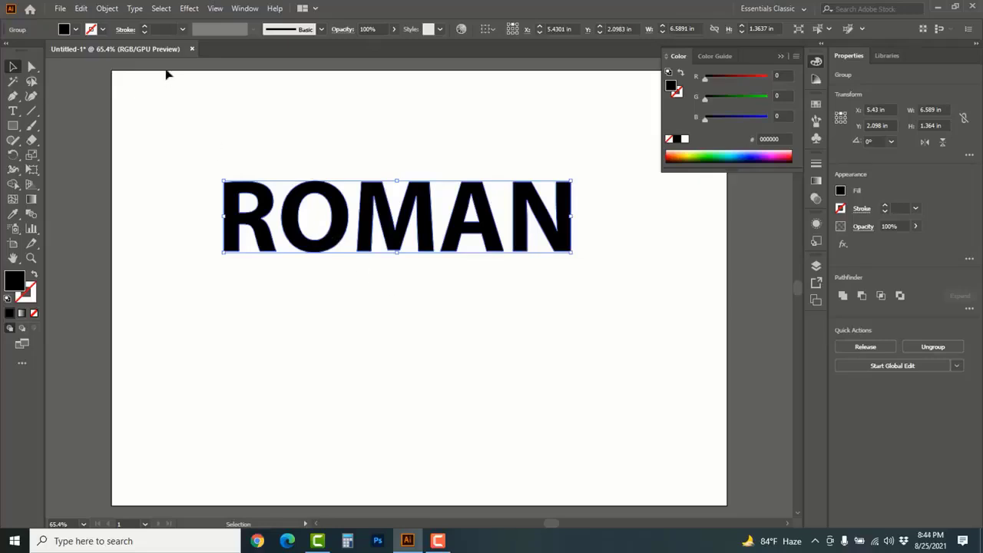
Start Offset Path on the outlined ROMAN lettering, set the offset to 0.5 in and compare the preview on and off
{"action": "key", "text": "a"}
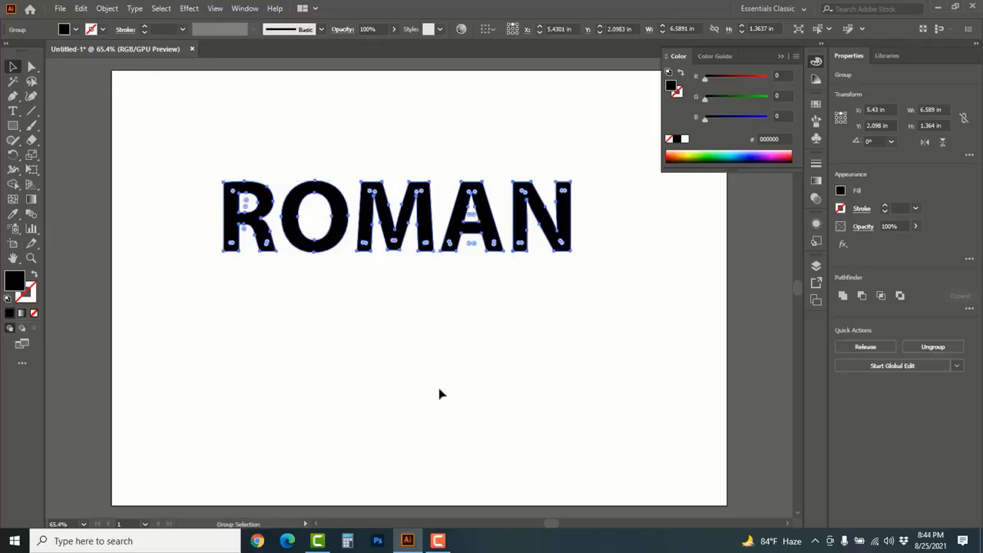
{"action": "key", "text": "ctrl+alt+o"}
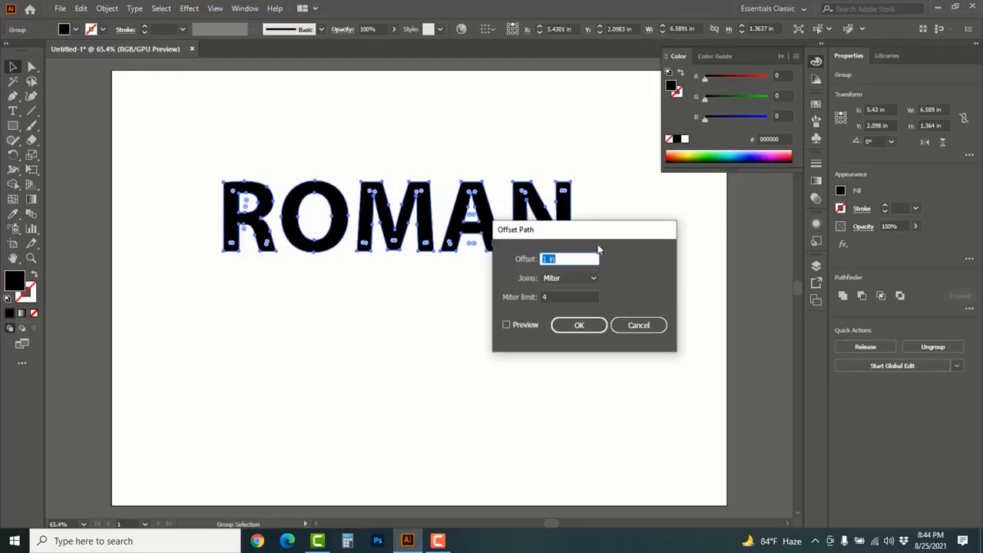
{"action": "left_click_drag", "start_coordinate": [592, 231], "coordinate": [632, 281]}
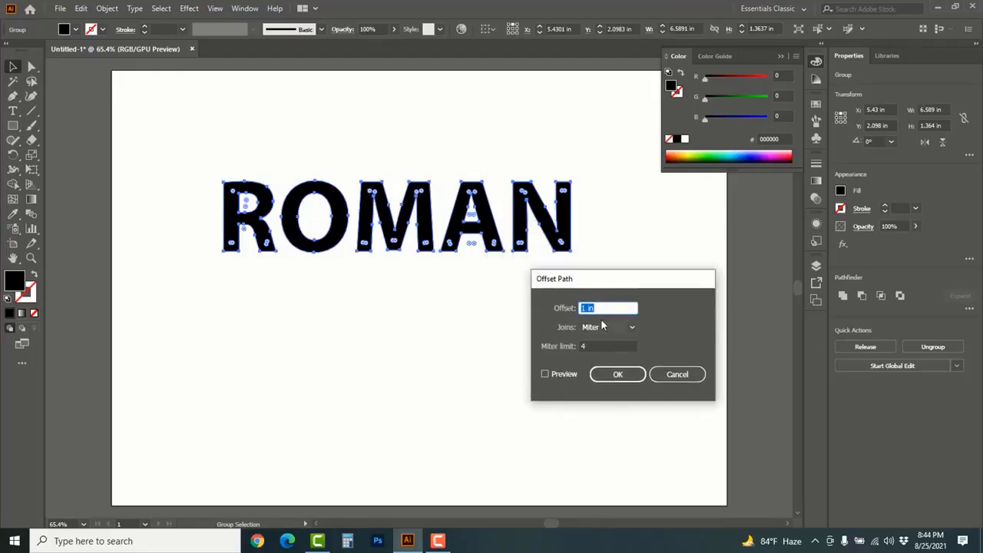
{"action": "left_click", "coordinate": [545, 374]}
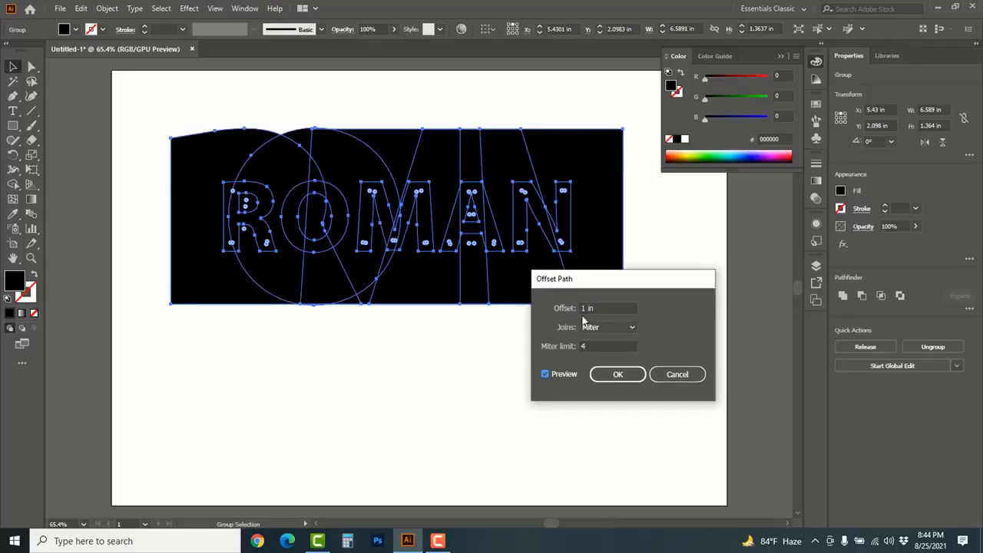
{"action": "left_click_drag", "start_coordinate": [603, 308], "coordinate": [571, 308]}
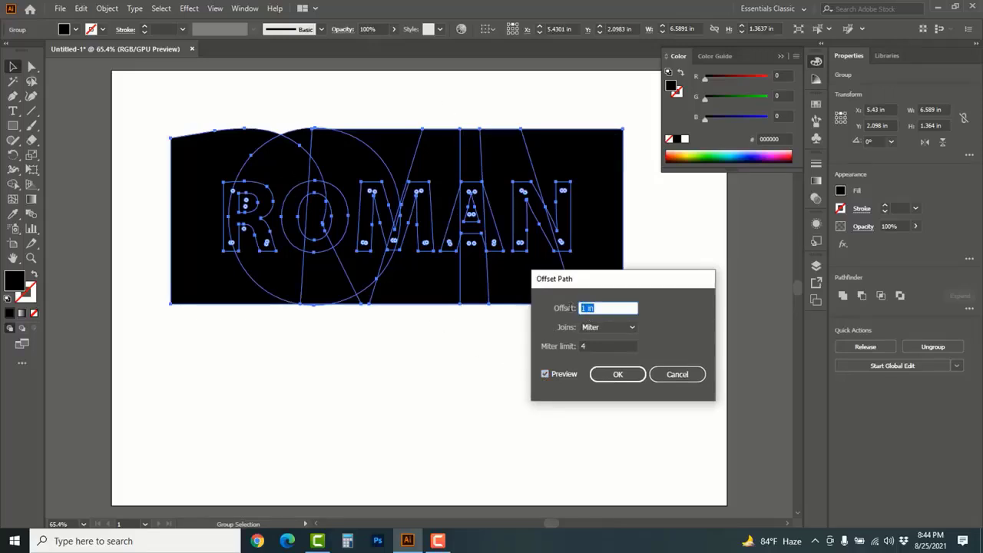
{"action": "type", "text": "0.5"}
{"action": "left_click", "coordinate": [545, 374]}
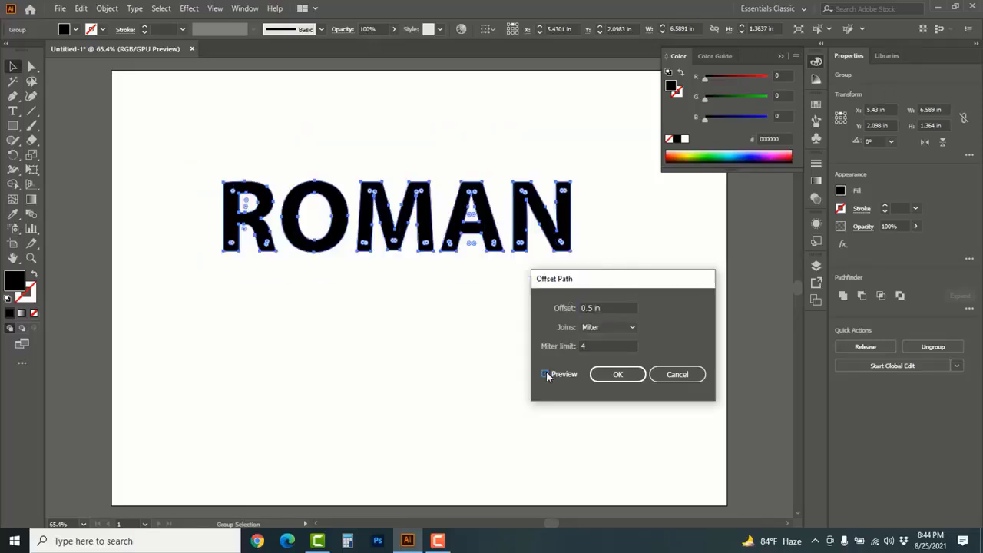
{"action": "left_click", "coordinate": [545, 374]}
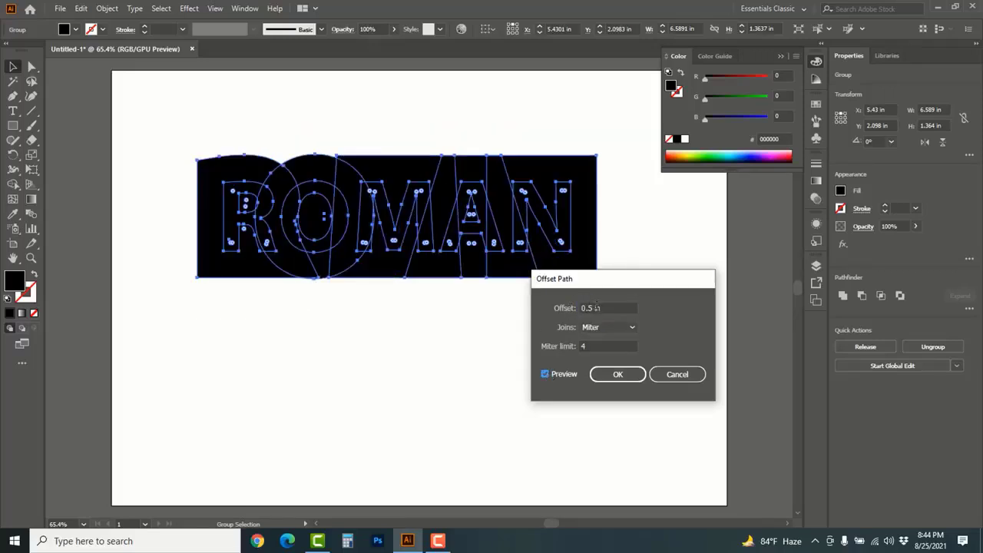
Set the offset to 0.3 in, compare the preview on and off, and apply it to the ROMAN lettering
{"action": "left_click_drag", "start_coordinate": [593, 308], "coordinate": [588, 307]}
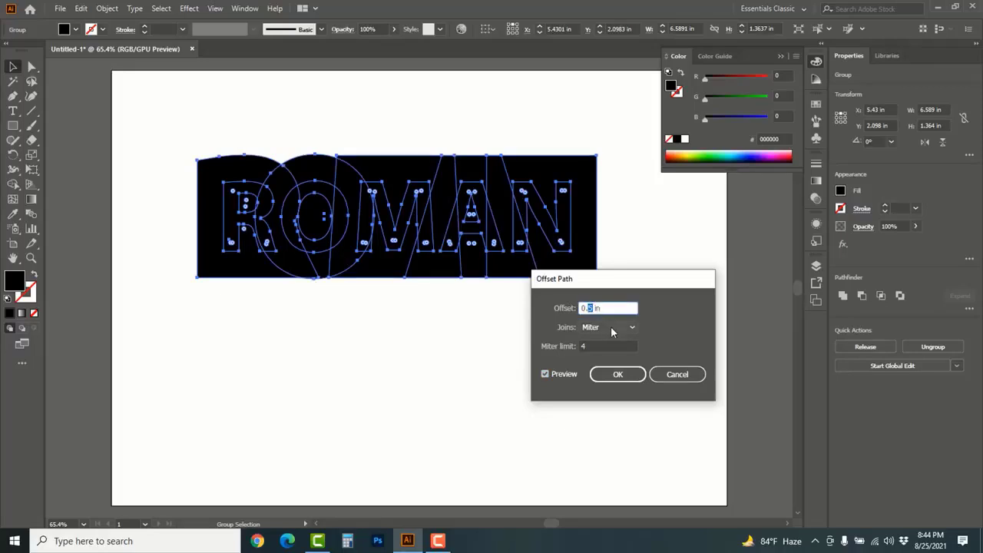
{"action": "type", "text": "3"}
{"action": "left_click", "coordinate": [545, 374]}
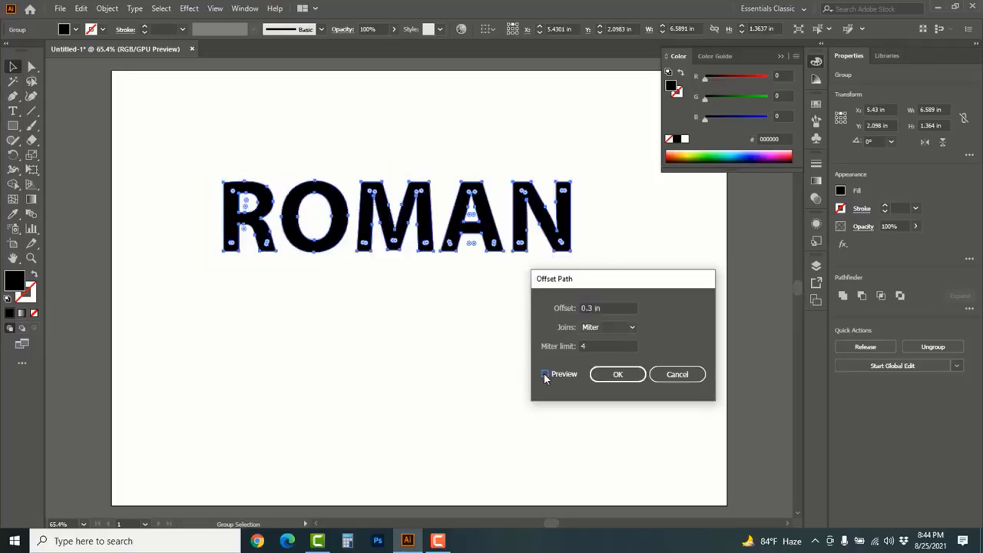
{"action": "left_click", "coordinate": [546, 374]}
{"action": "left_click", "coordinate": [615, 375]}
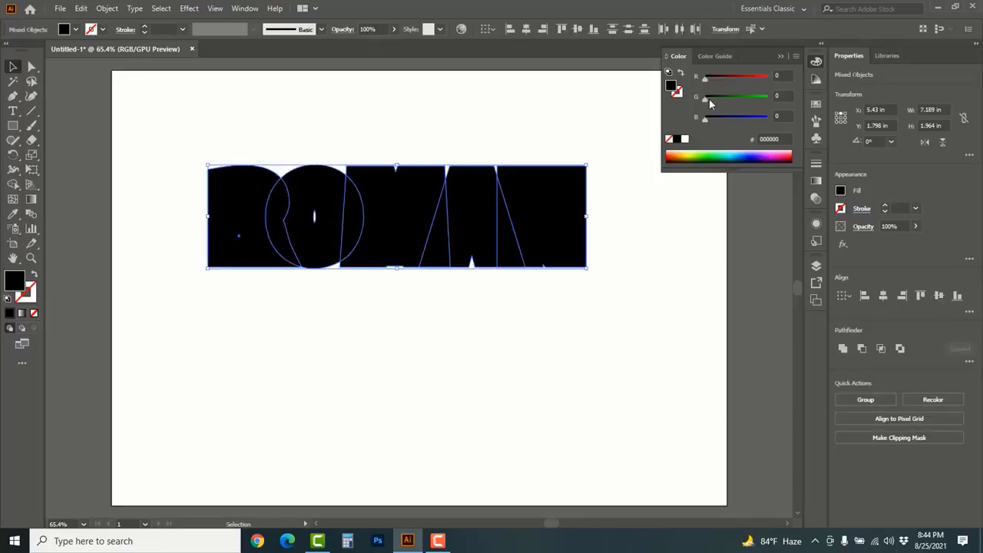
Fill the new offset shapes with green 00F500, ungroup the ROMAN artwork and deselect it
{"action": "left_click_drag", "start_coordinate": [722, 100], "coordinate": [767, 99]}
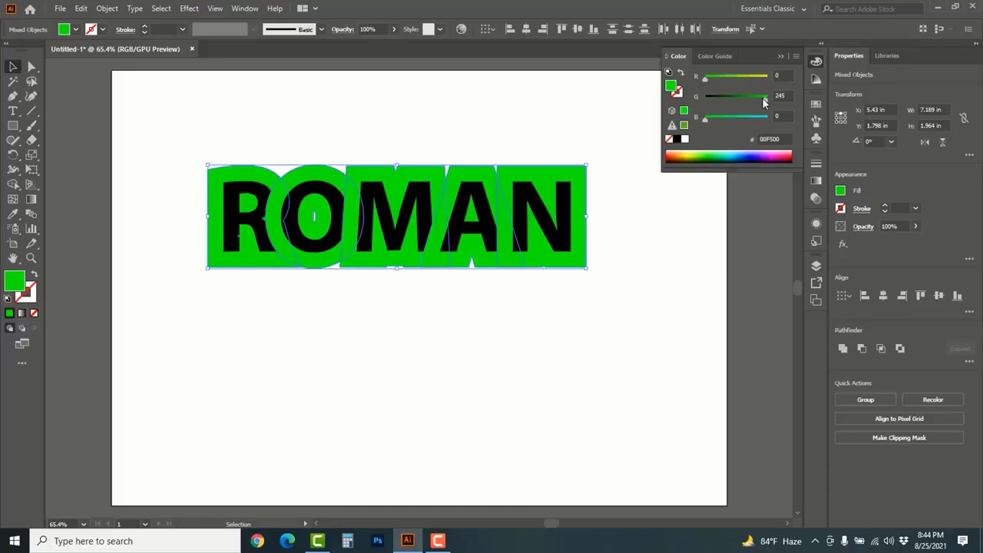
{"action": "left_click", "coordinate": [525, 340]}
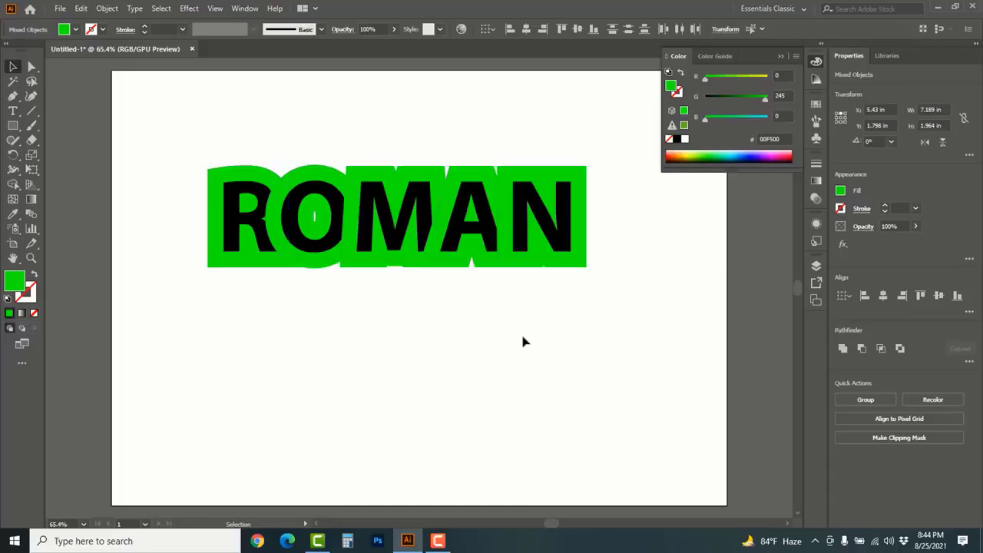
{"action": "right_click", "coordinate": [234, 223]}
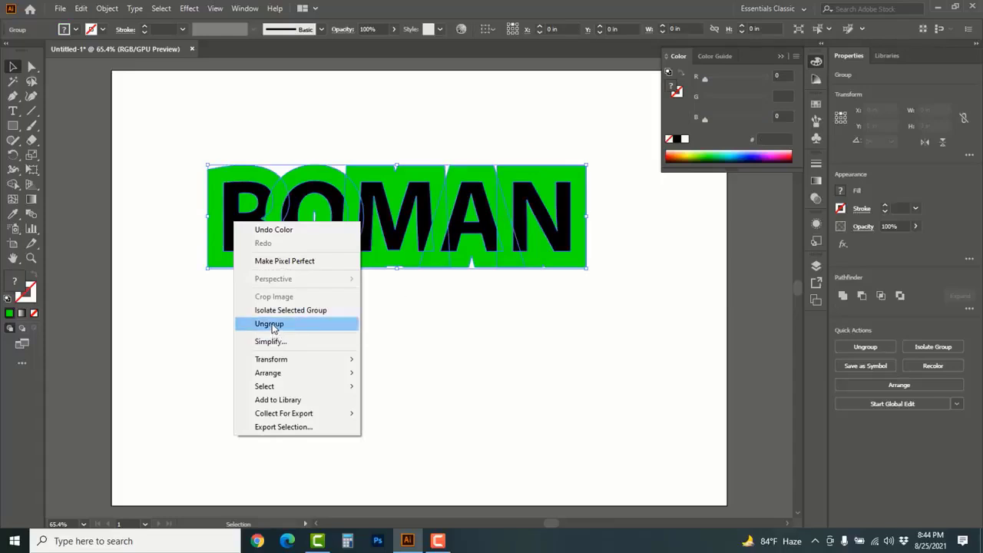
{"action": "left_click", "coordinate": [274, 329]}
{"action": "left_click", "coordinate": [325, 340]}
Select the five black letters R, O, M, A and N together and bring them to the front
{"action": "left_click", "coordinate": [230, 222]}
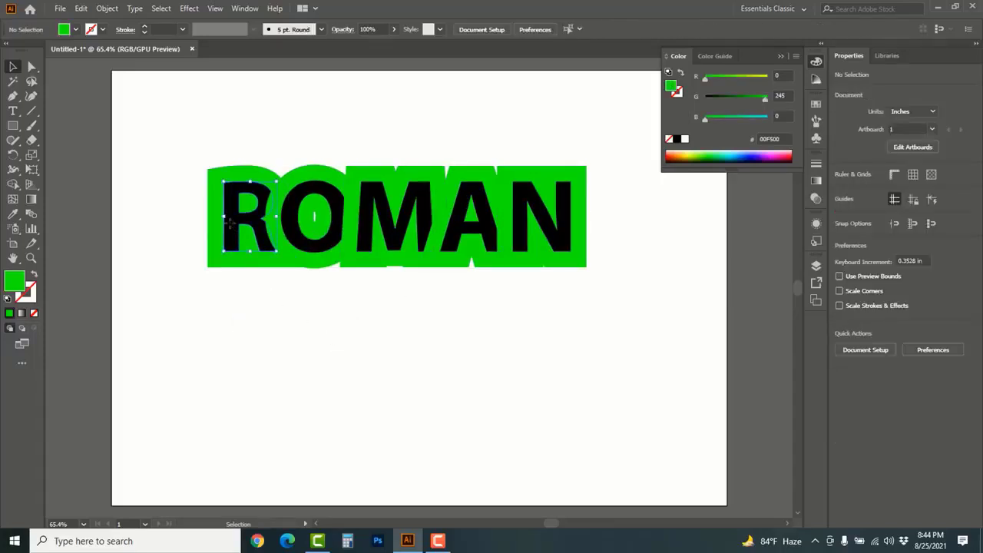
{"action": "left_click", "coordinate": [229, 223]}
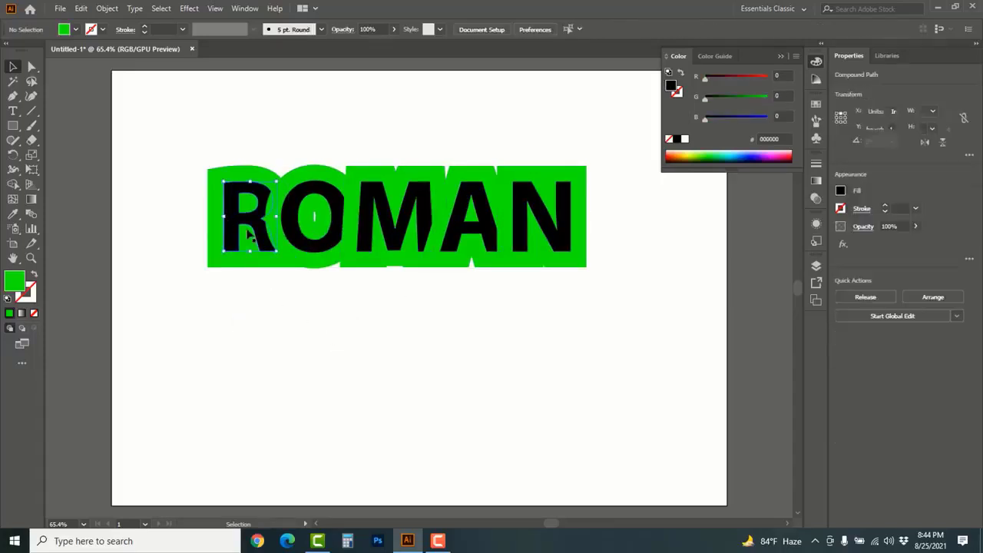
{"action": "left_click", "coordinate": [311, 248], "text": "shift"}
{"action": "left_click", "coordinate": [375, 196], "text": "shift"}
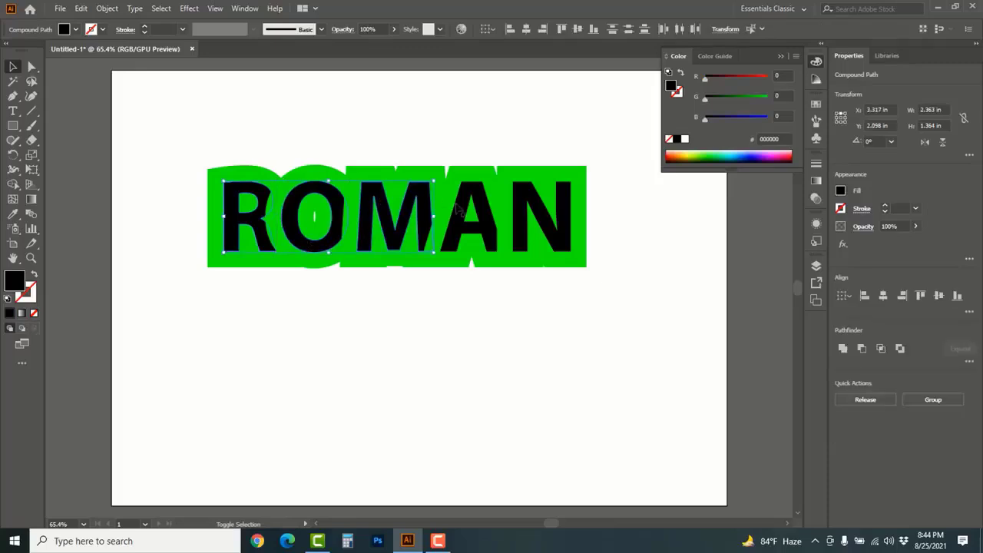
{"action": "left_click", "coordinate": [470, 201], "text": "shift"}
{"action": "left_click", "coordinate": [528, 194], "text": "shift"}
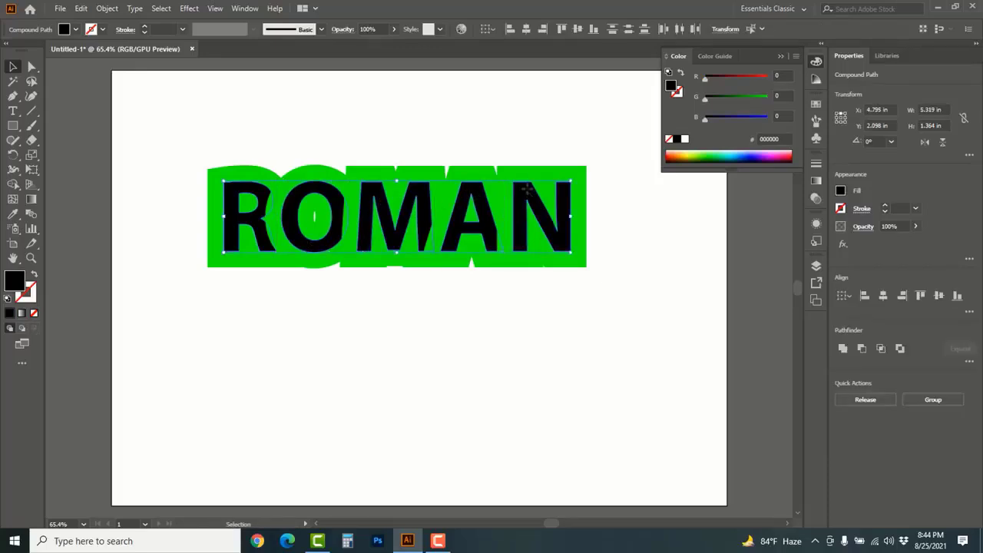
{"action": "right_click", "coordinate": [528, 192]}
{"action": "mouse_move", "coordinate": [580, 315]}
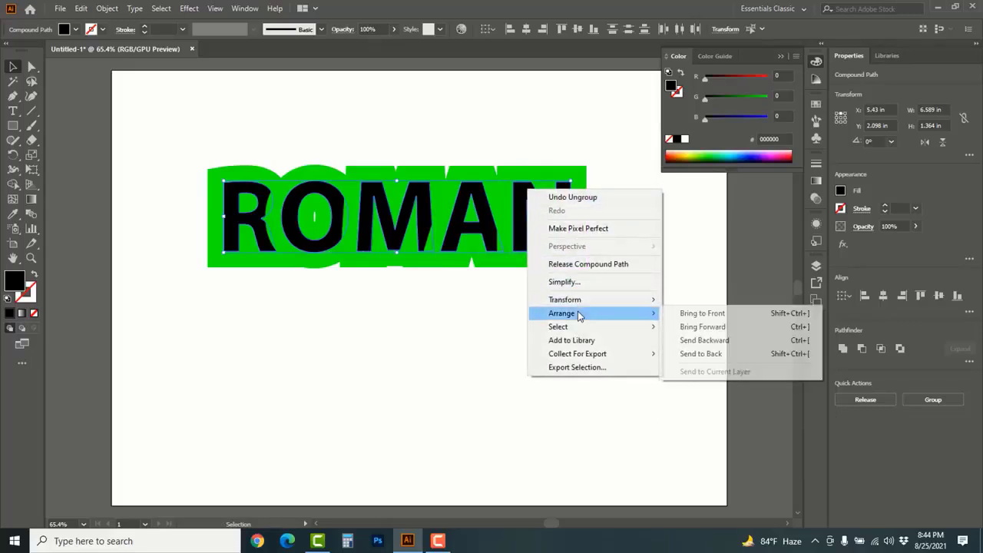
{"action": "left_click", "coordinate": [700, 314]}
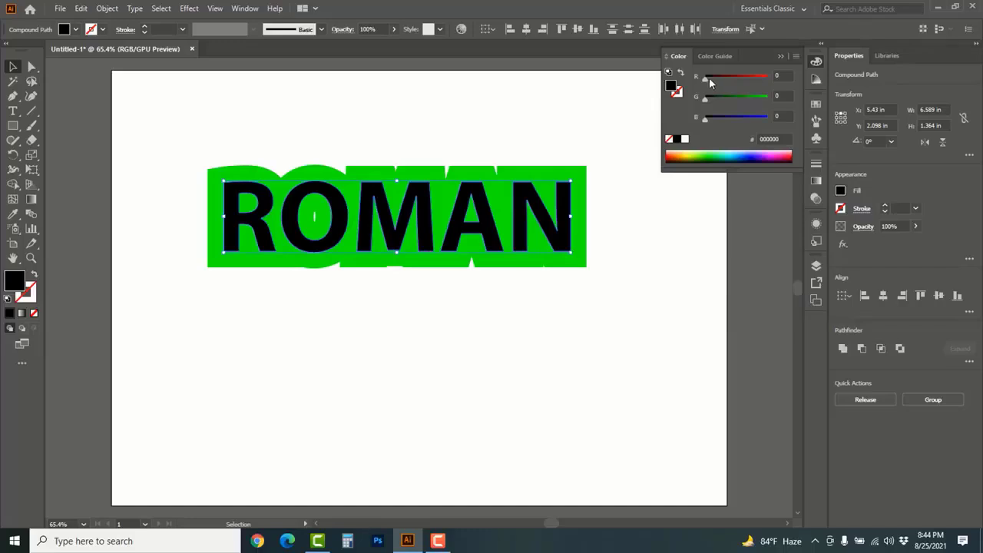
Try a red fill on the ROMAN letters, change the fill to white and deselect them
{"action": "left_click_drag", "start_coordinate": [711, 83], "coordinate": [762, 78]}
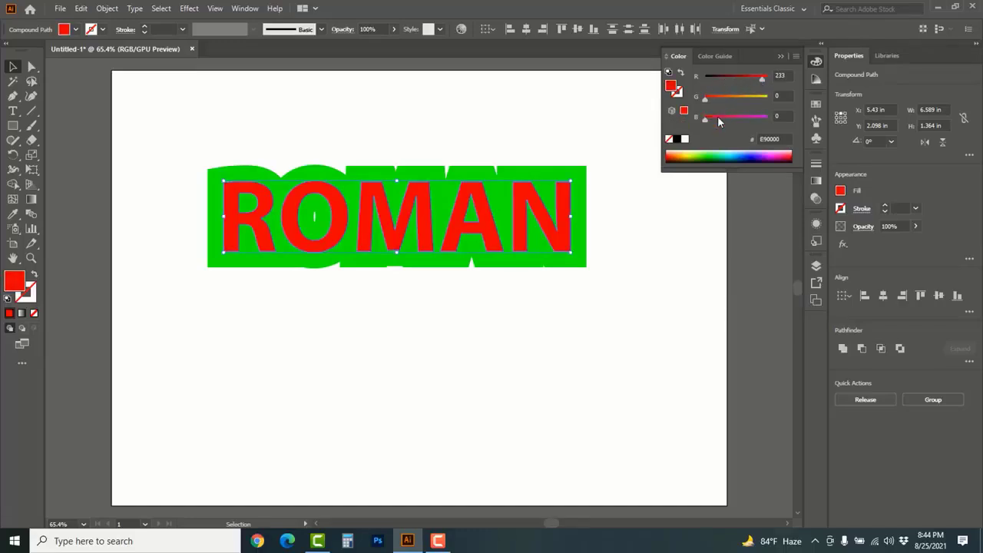
{"action": "left_click", "coordinate": [684, 139]}
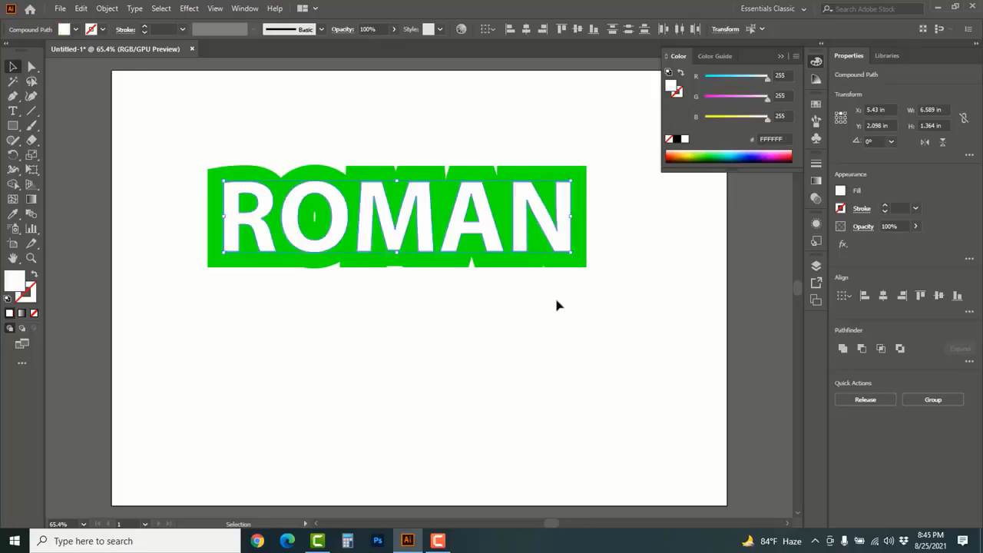
{"action": "left_click", "coordinate": [470, 350]}
Fill the offset shape behind the R with blue 177AFF and the one behind the N with darker green 2CD000
{"action": "left_click", "coordinate": [212, 172]}
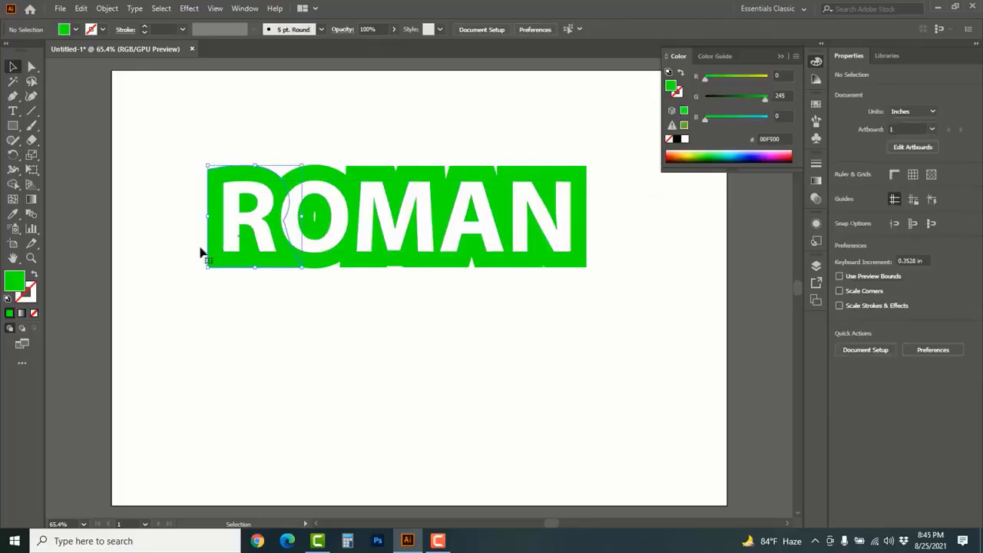
{"action": "left_click", "coordinate": [742, 150]}
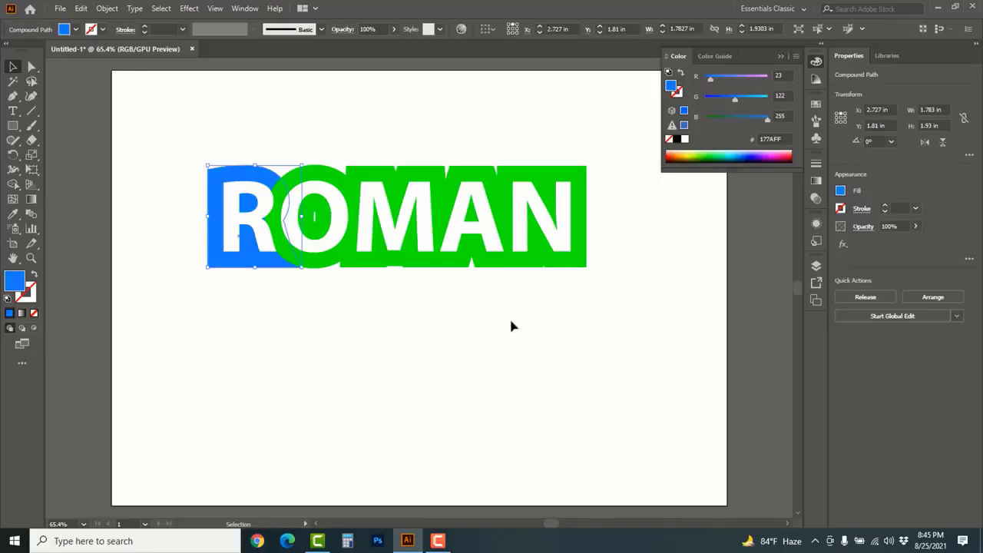
{"action": "left_click", "coordinate": [581, 266]}
{"action": "left_click", "coordinate": [704, 157]}
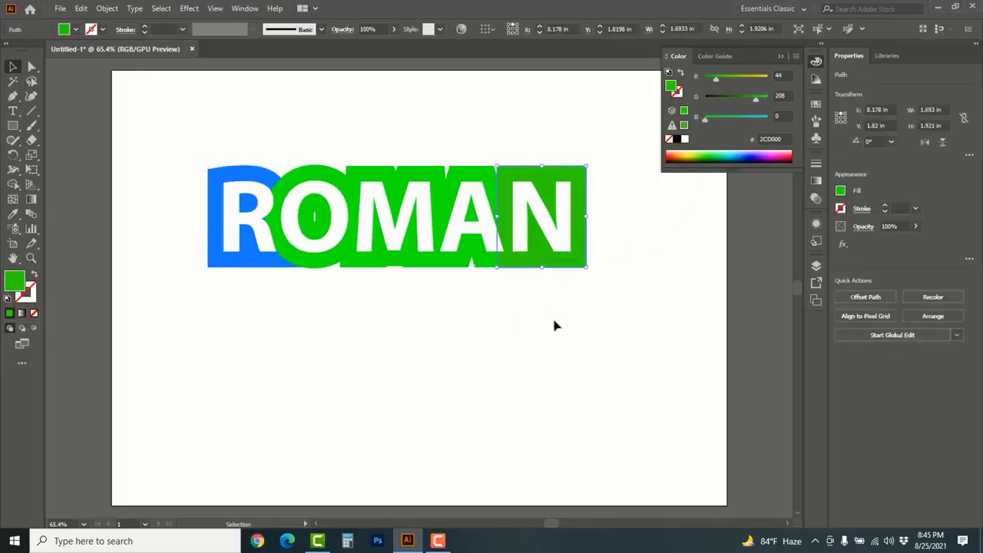
Fill the offset shape behind the M with yellow FFD32E and deselect it
{"action": "left_click", "coordinate": [422, 172]}
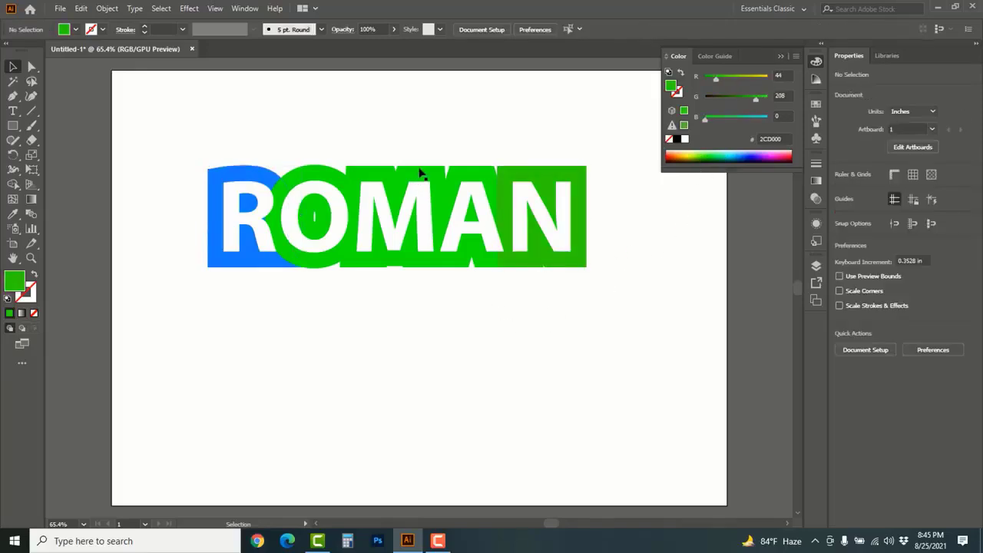
{"action": "left_click", "coordinate": [693, 152]}
{"action": "left_click", "coordinate": [682, 151]}
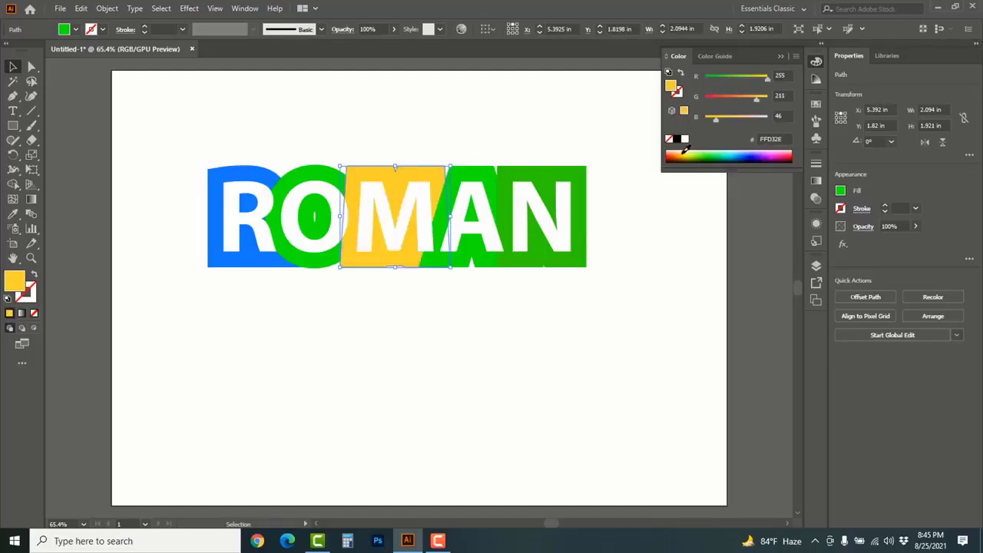
{"action": "left_click", "coordinate": [568, 313]}
Fill the round offset shape behind the O with light blue 00C2E9 and deselect it
{"action": "left_click", "coordinate": [323, 177]}
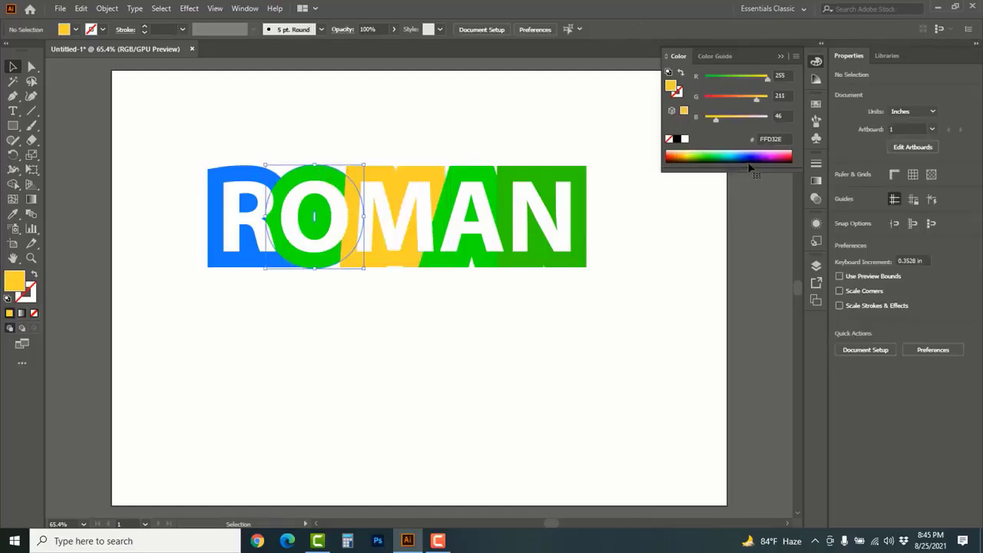
{"action": "left_click", "coordinate": [694, 153]}
{"action": "left_click", "coordinate": [726, 152]}
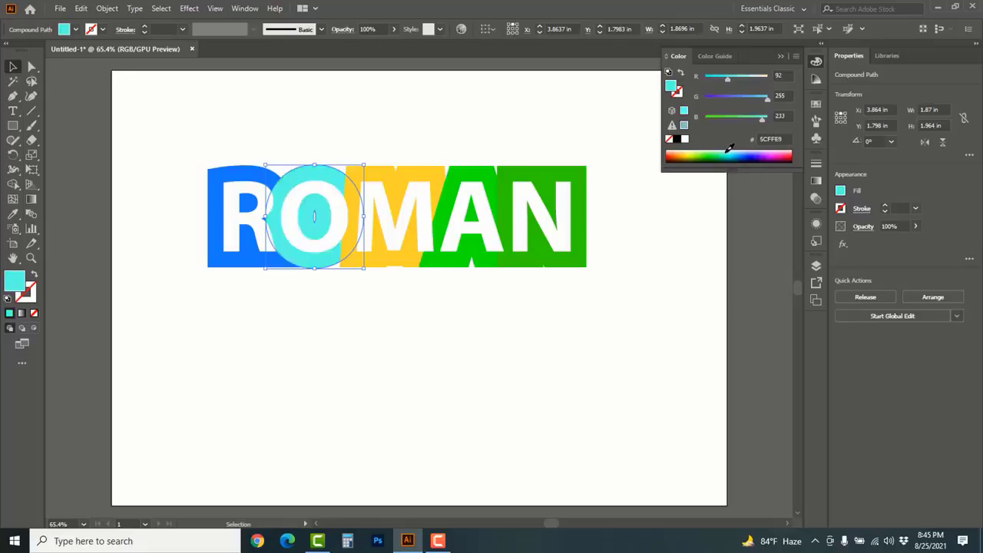
{"action": "left_click_drag", "start_coordinate": [728, 80], "coordinate": [705, 80]}
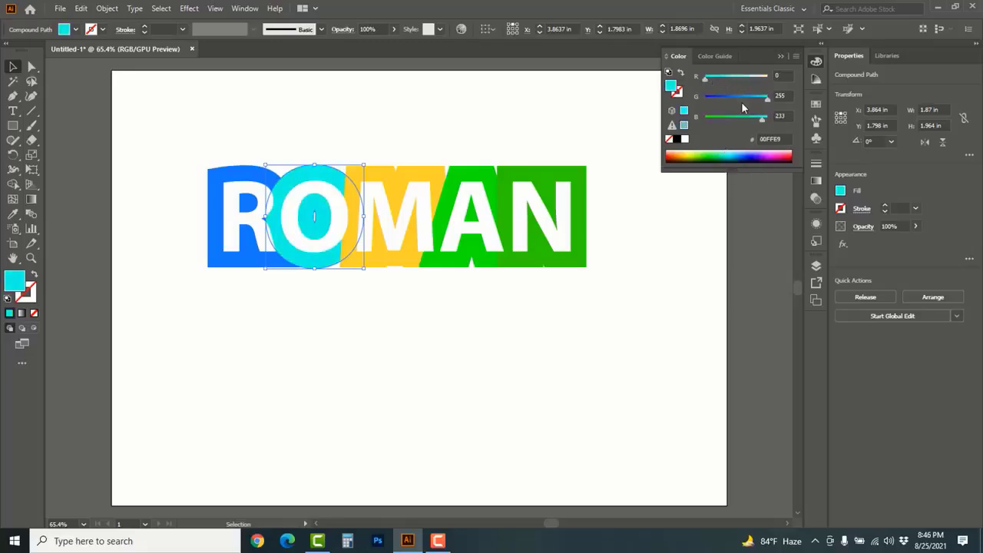
{"action": "left_click_drag", "start_coordinate": [764, 101], "coordinate": [752, 100]}
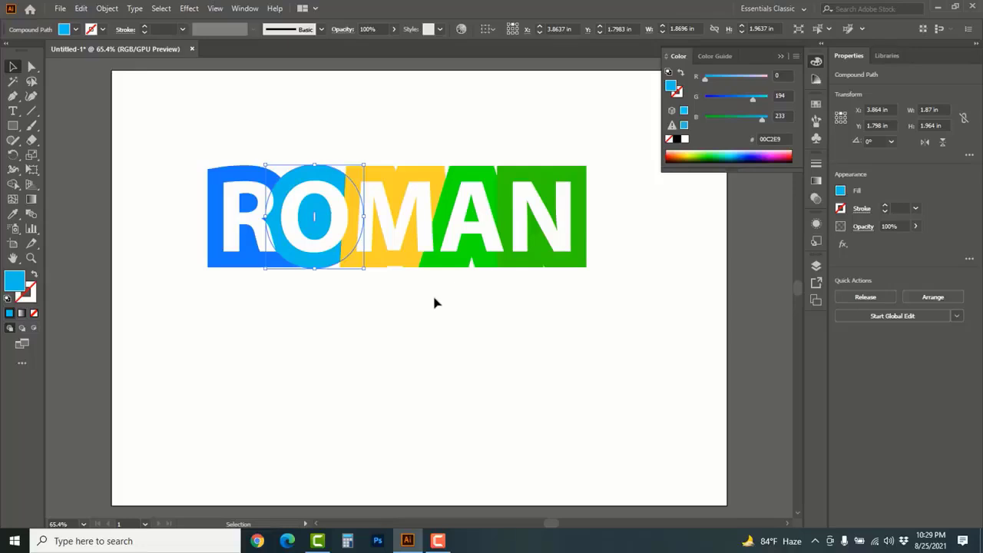
{"action": "left_click", "coordinate": [434, 303]}
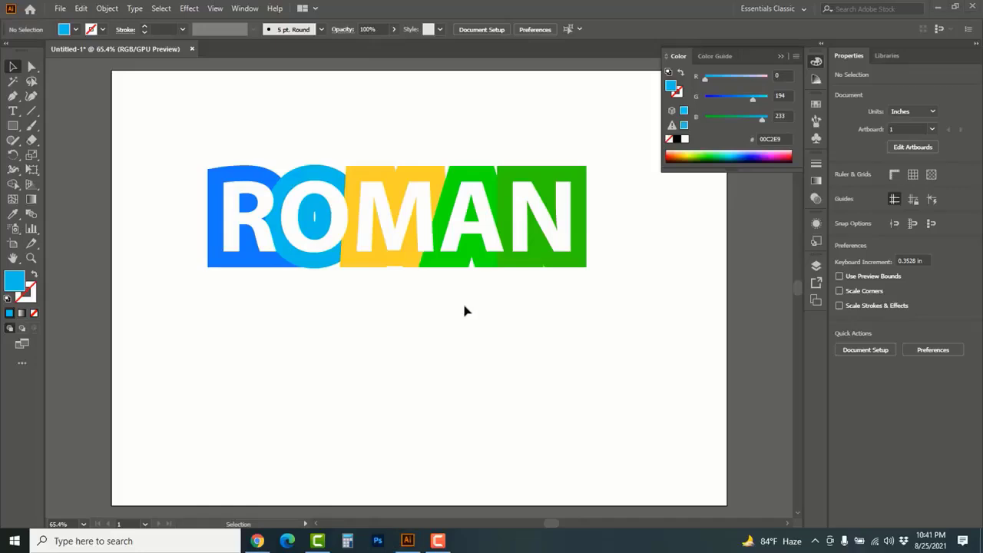
Switch to Chrome and look through the created playlists of the Roman Edits YouTube channel
{"action": "left_click", "coordinate": [257, 541]}
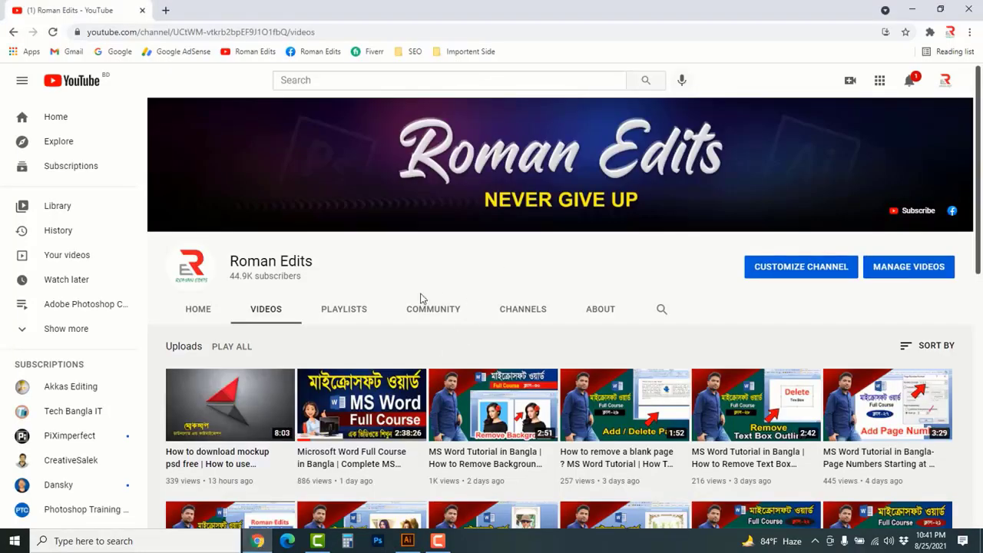
{"action": "left_click", "coordinate": [358, 314]}
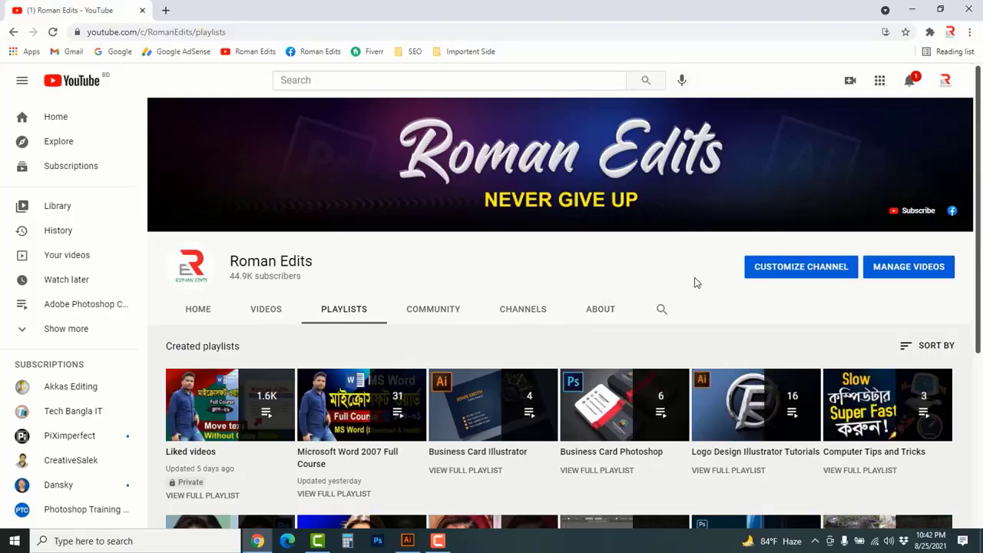
{"action": "scroll", "coordinate": [694, 282], "scroll_direction": "down", "scroll_amount": 1}
{"action": "scroll", "coordinate": [695, 284], "scroll_direction": "down", "scroll_amount": 1}
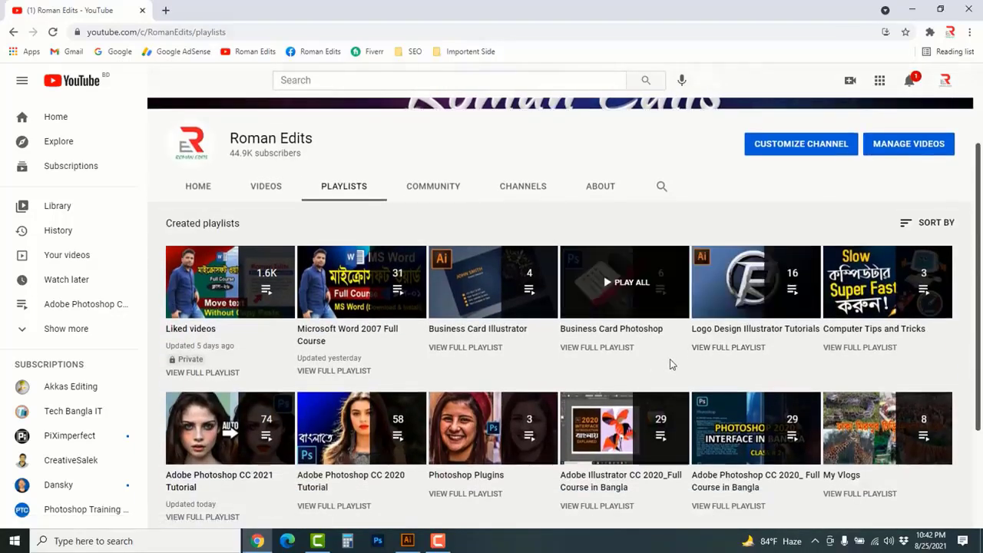
{"action": "scroll", "coordinate": [730, 356], "scroll_direction": "down", "scroll_amount": 1}
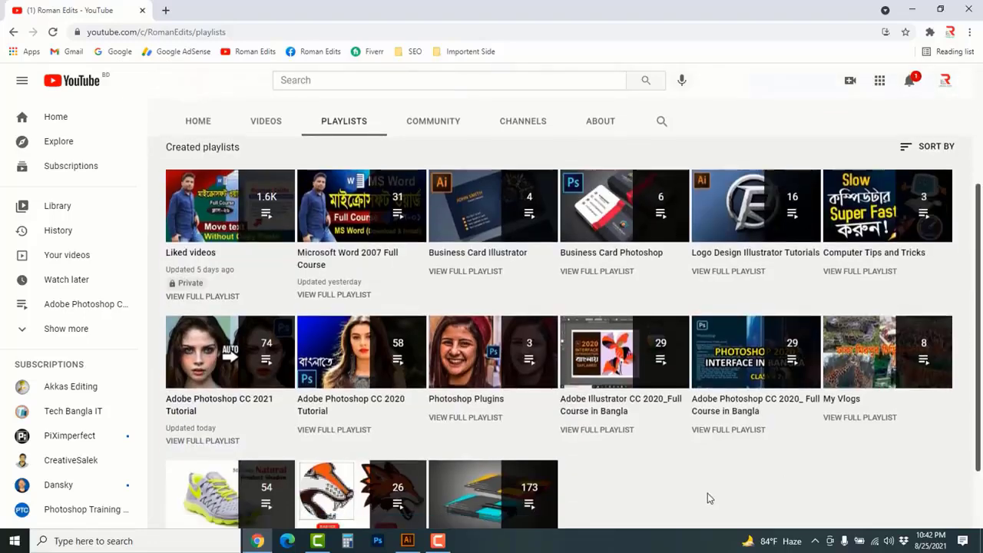
Look through the remaining created playlists and open the Roman Edits channel's uploaded videos
{"action": "scroll", "coordinate": [707, 491], "scroll_direction": "down", "scroll_amount": 2}
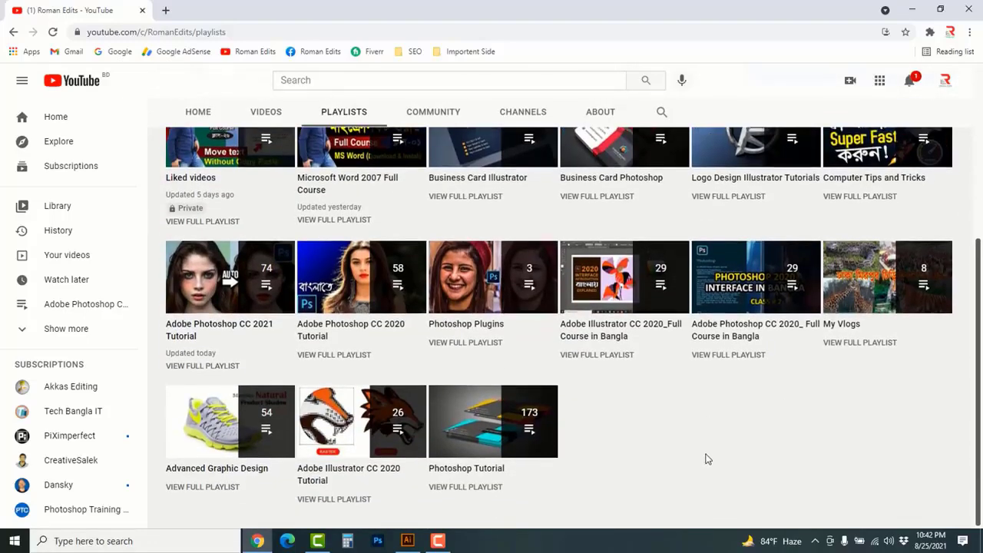
{"action": "scroll", "coordinate": [708, 458], "scroll_direction": "up", "scroll_amount": 3}
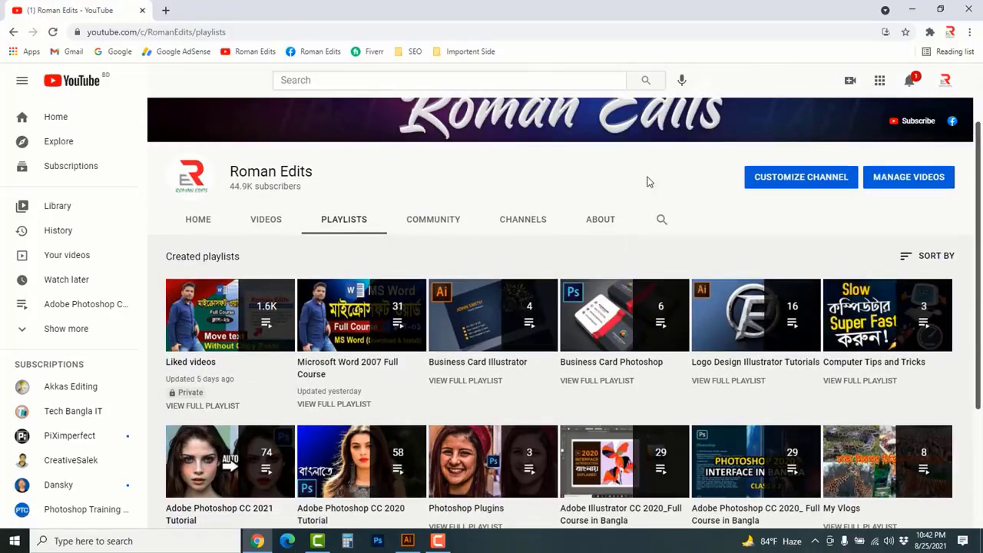
{"action": "left_click", "coordinate": [261, 224]}
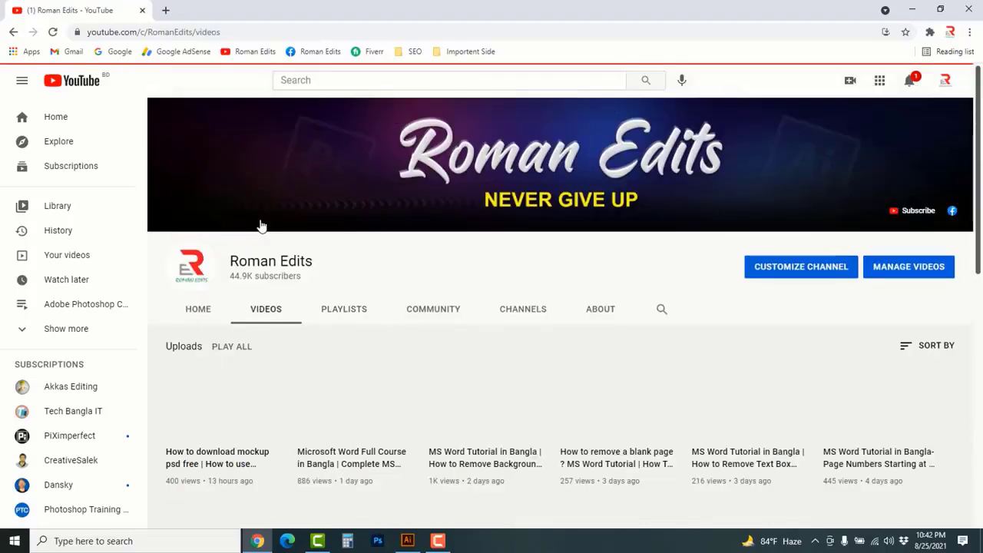
{"action": "scroll", "coordinate": [557, 248], "scroll_direction": "down", "scroll_amount": 1}
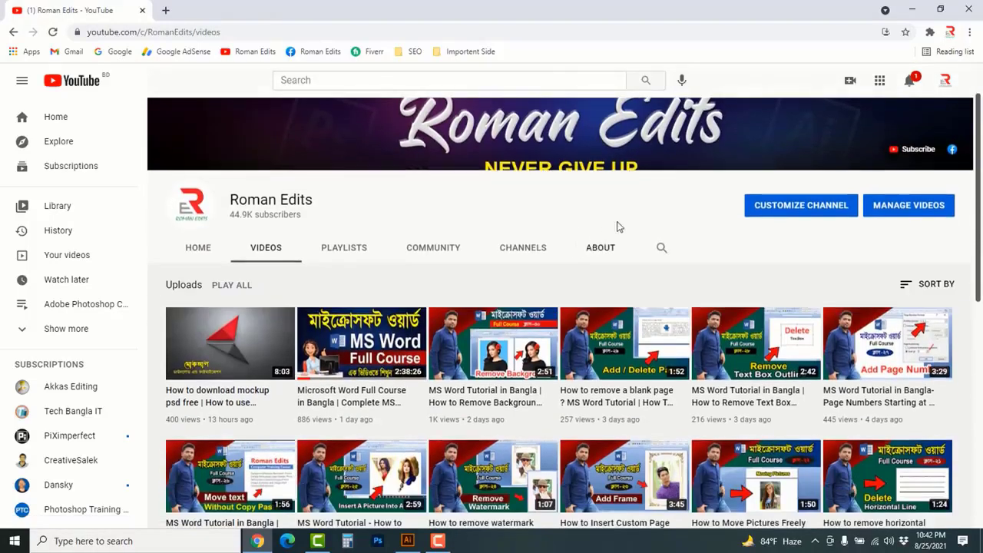
Sort the channel's uploaded videos by popularity and look through the sorted list
{"action": "left_click", "coordinate": [907, 286]}
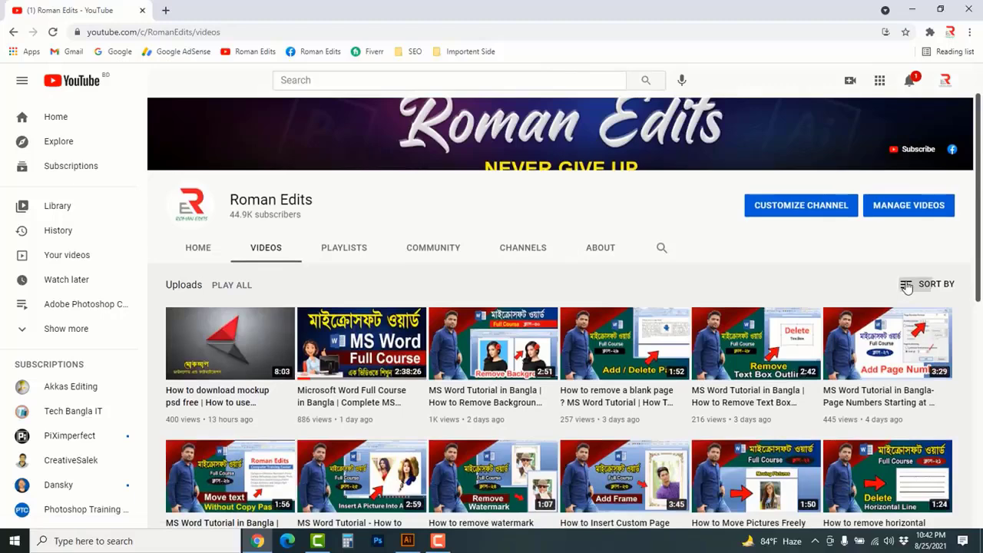
{"action": "left_click", "coordinate": [883, 318]}
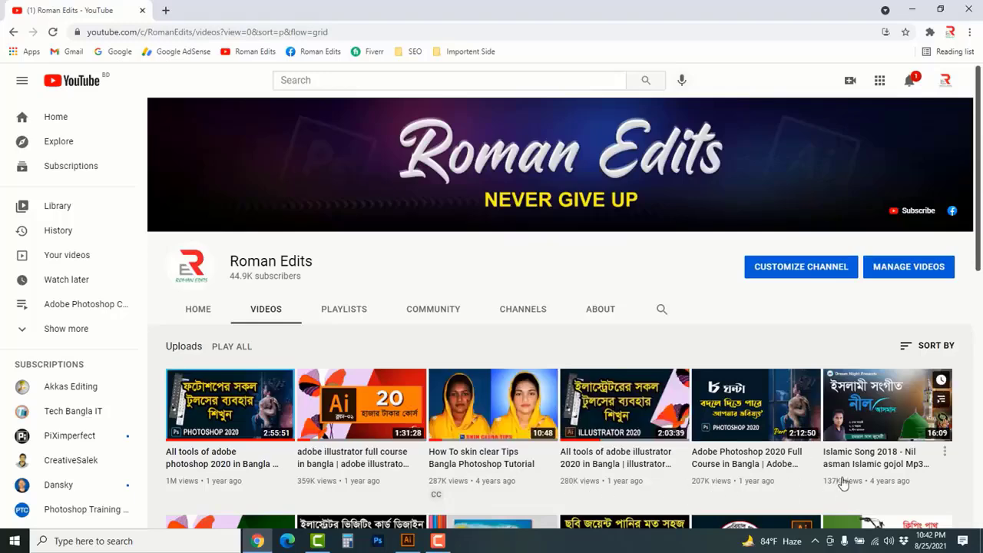
{"action": "scroll", "coordinate": [927, 436], "scroll_direction": "down", "scroll_amount": 2}
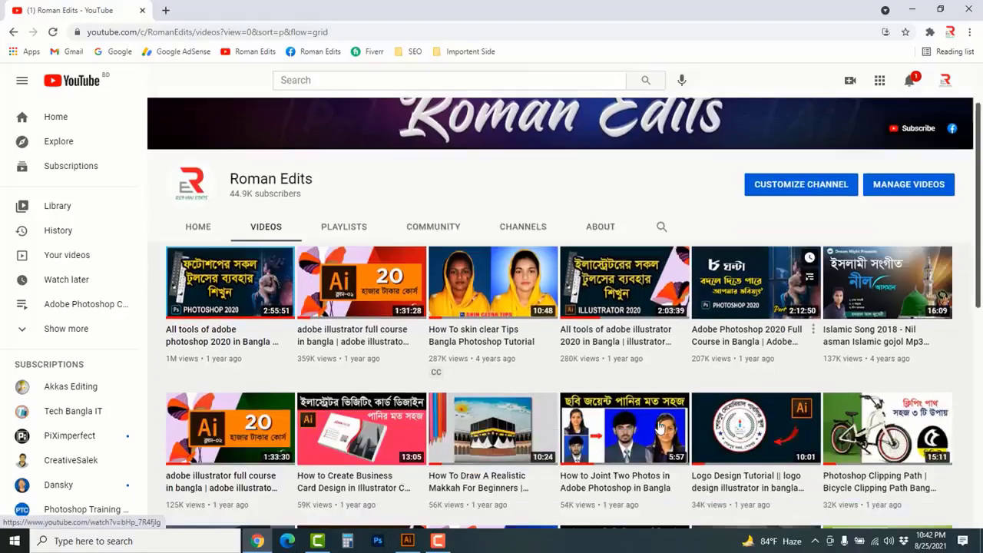